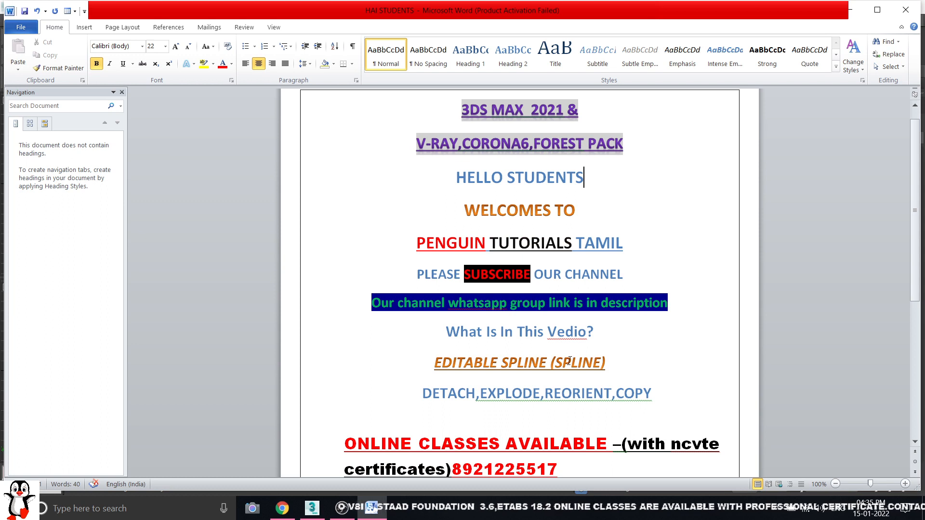
Step: Review the lesson topics in the document: Editable Spline at Spline level, with Detach, Explode, Reorient and Copy
double_click(571, 361)
left_click(602, 360)
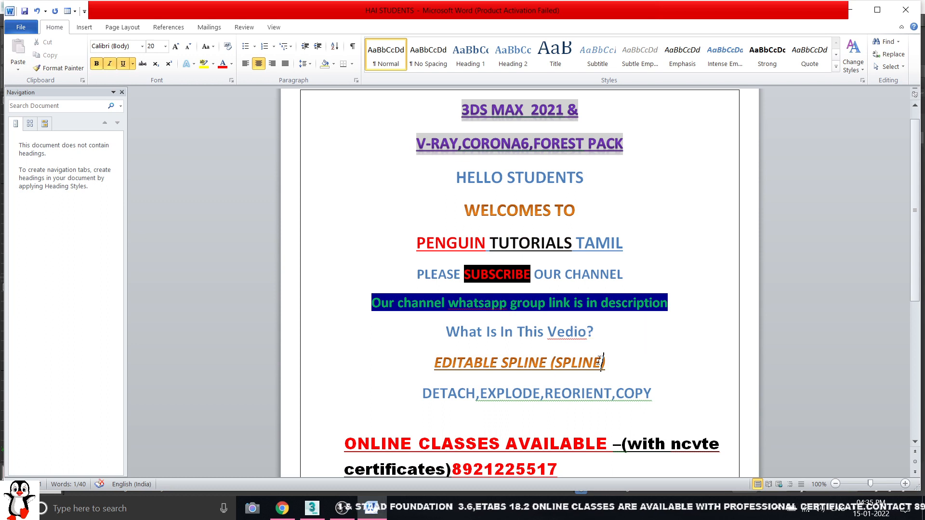
left_click_drag(557, 364, 600, 362)
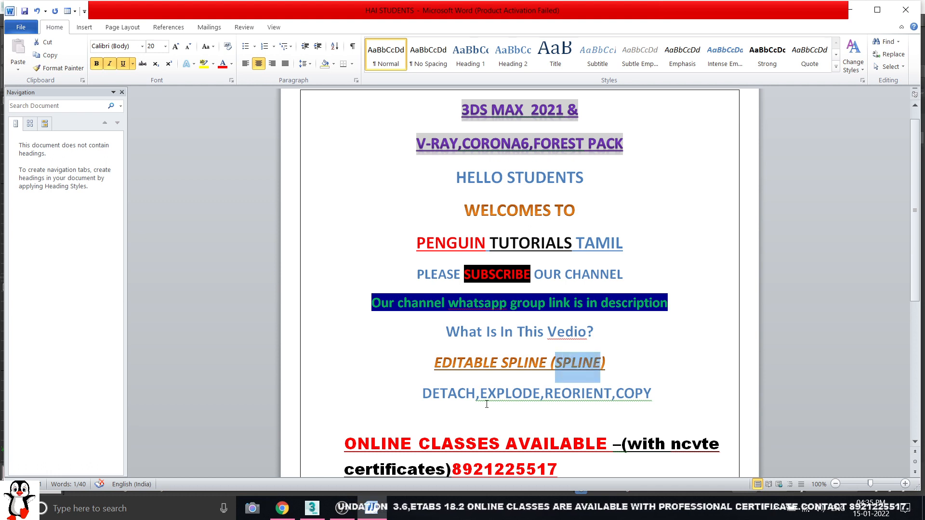
left_click_drag(424, 394, 632, 385)
left_click(545, 275)
scroll(520, 276, "down", 3)
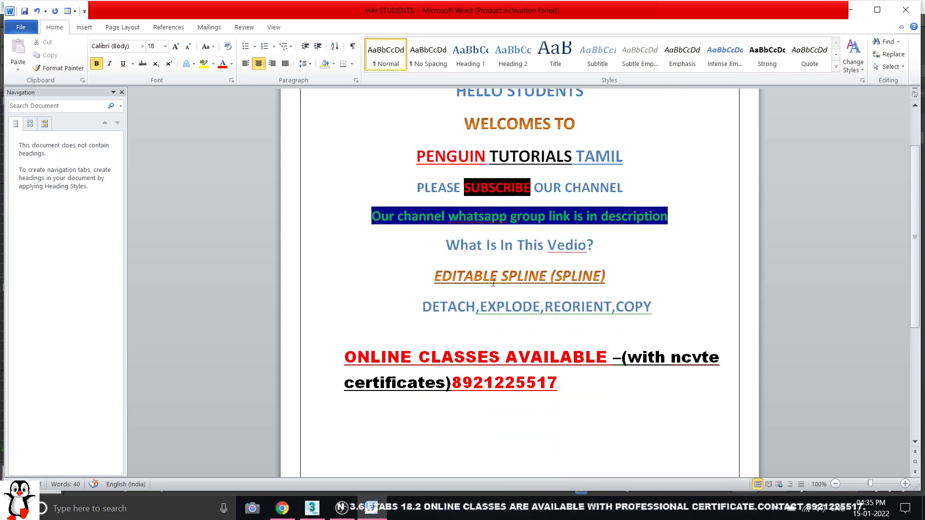
left_click_drag(432, 309, 634, 310)
left_click(581, 316)
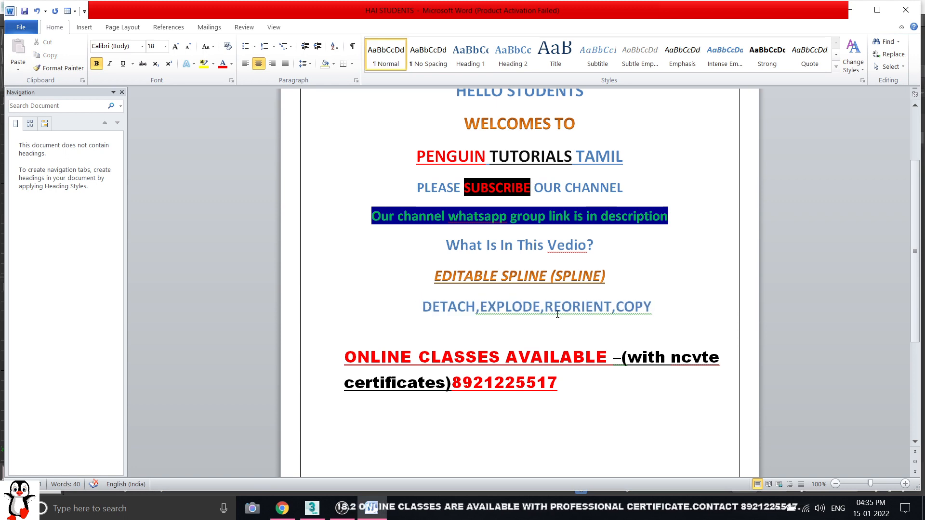
scroll(554, 314, "up", 2)
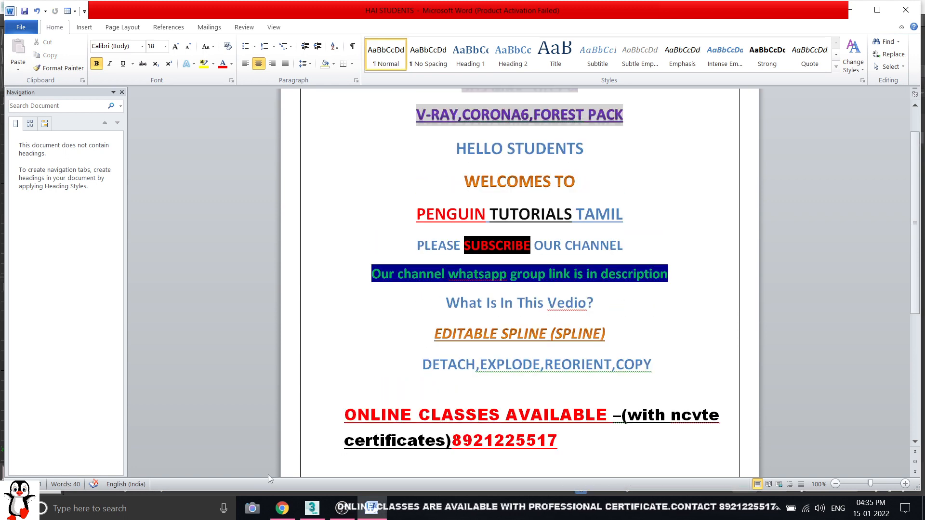
Step: Switch to 3ds Max and draw four separate circles in the maximized Perspective viewport, the largest with a radius of about 420 cm
left_click(311, 507)
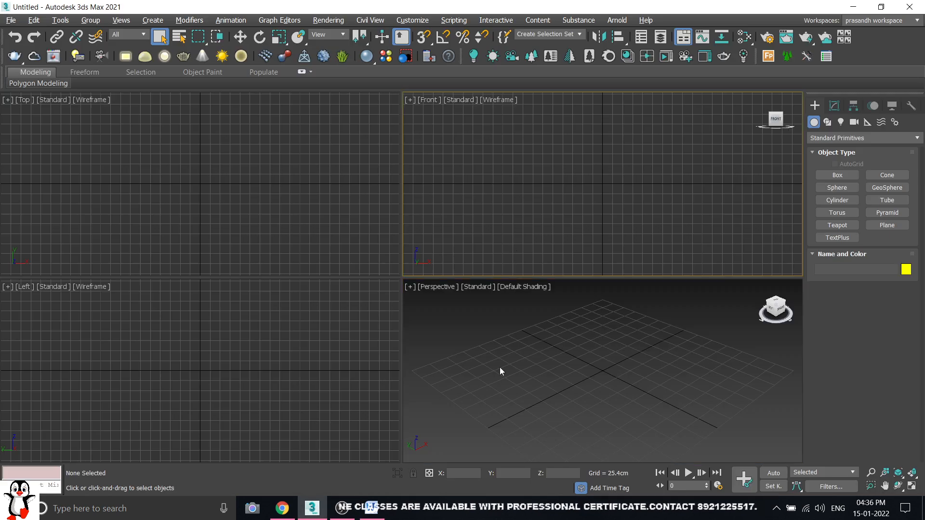
key("alt+w")
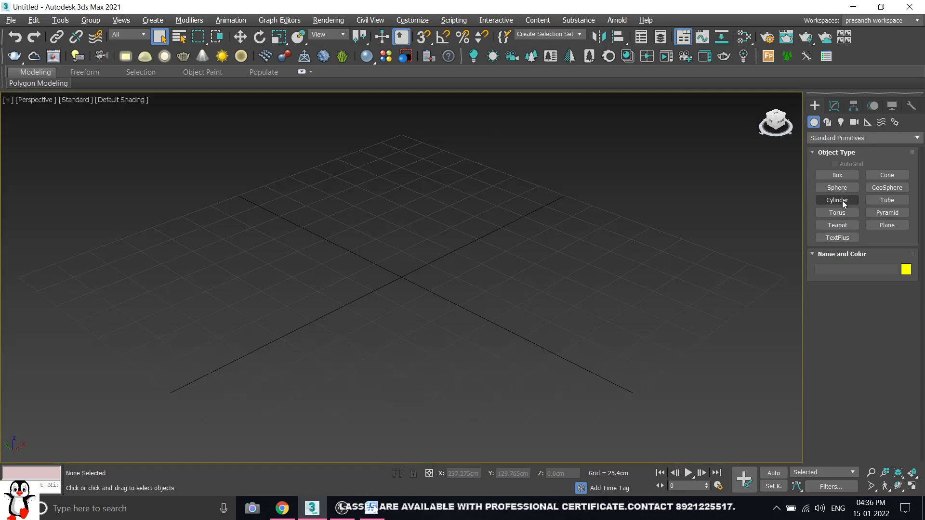
left_click(831, 122)
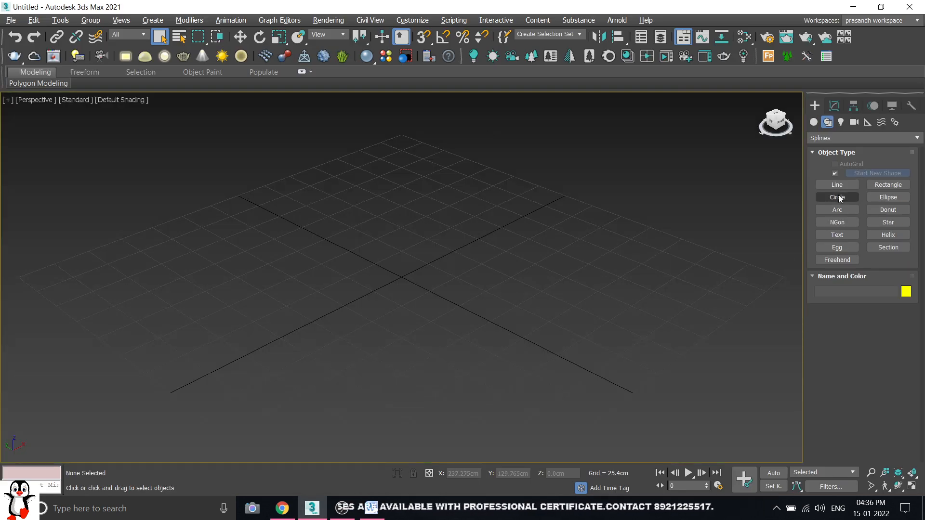
left_click(837, 198)
left_click_drag(215, 322, 279, 387)
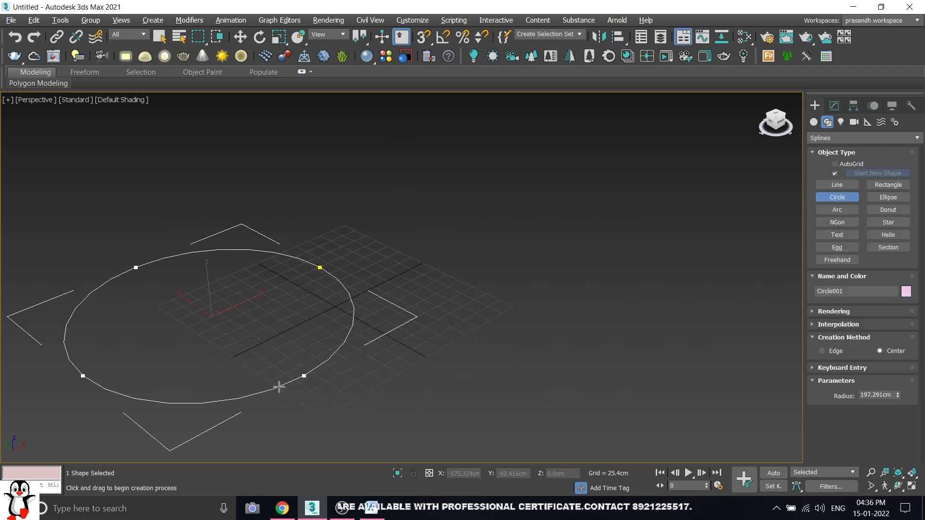
left_click_drag(432, 215, 467, 260)
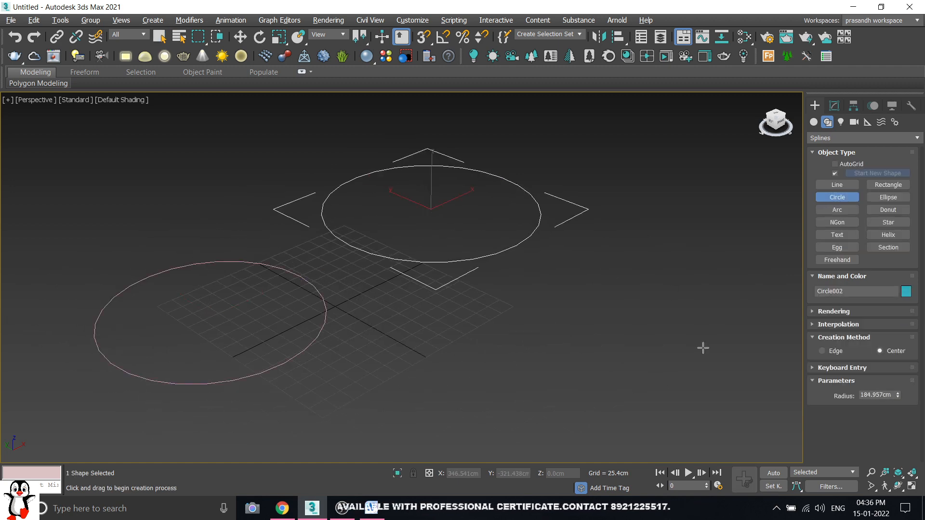
left_click_drag(675, 305, 716, 363)
scroll(326, 326, "down", 5)
left_click_drag(529, 223, 565, 271)
right_click(658, 190)
left_click(658, 193)
middle_click_drag(659, 194, 494, 254)
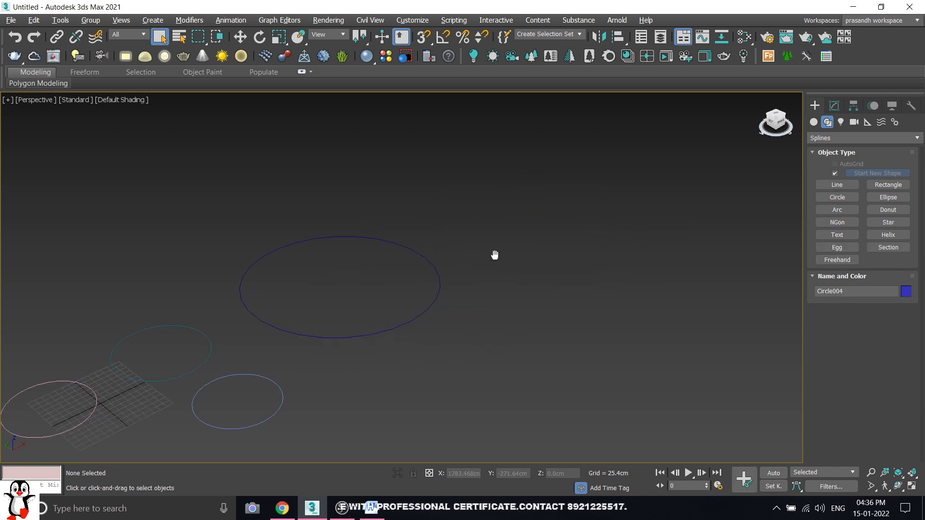
Step: Turn off Selection Brackets in the Perspective viewport's per-view preferences
key("ctrl+a")
key("z")
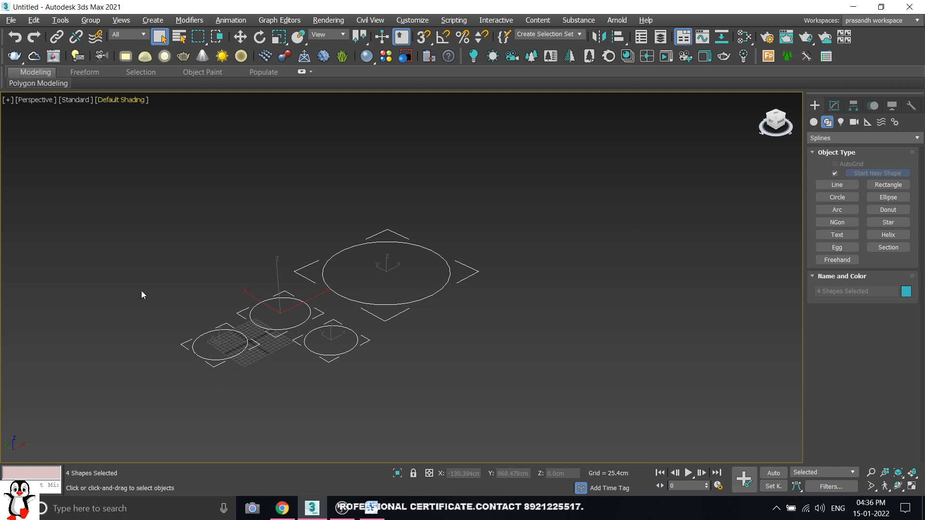
left_click(162, 263)
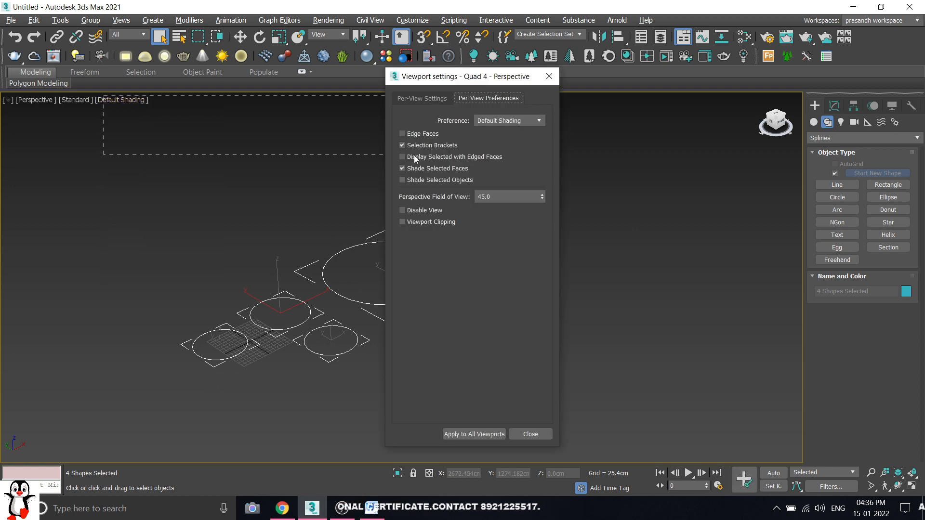
left_click(412, 145)
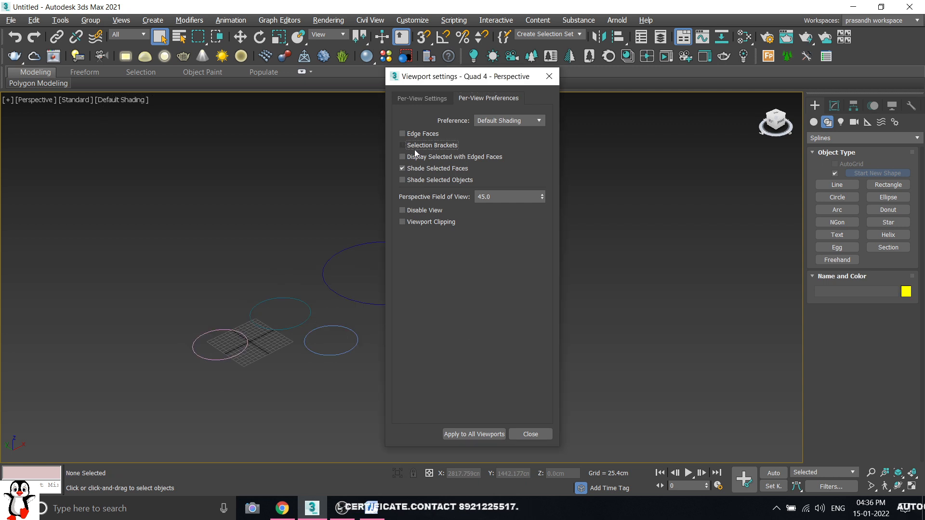
left_click(530, 434)
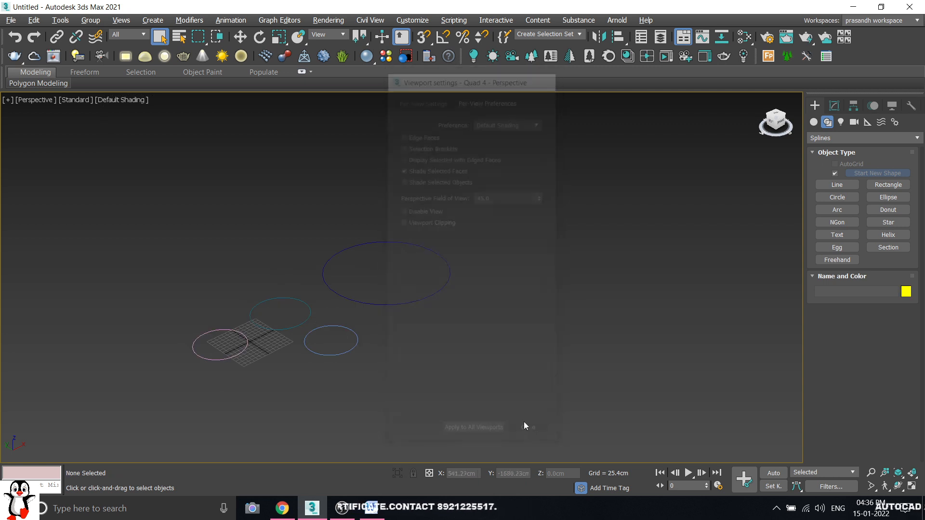
Step: Select all four circles and set their object color to white
left_click_drag(473, 243, 102, 458)
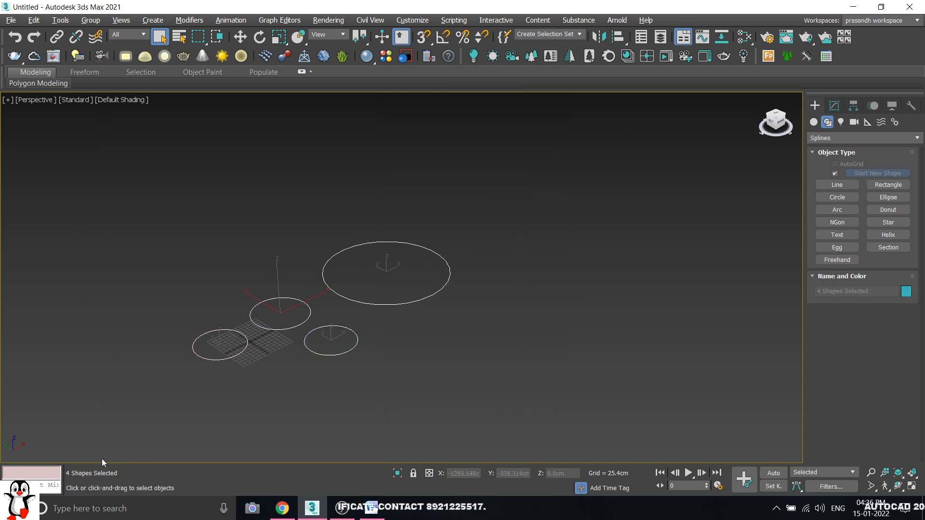
left_click(906, 291)
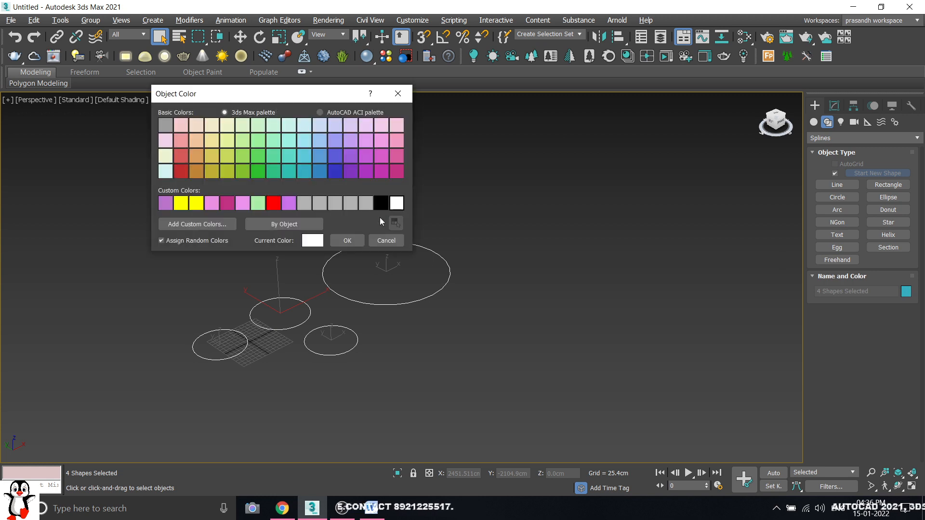
left_click(354, 242)
left_click(571, 252)
Step: Convert the largest circle to an Editable Spline
middle_click_drag(367, 309, 383, 296)
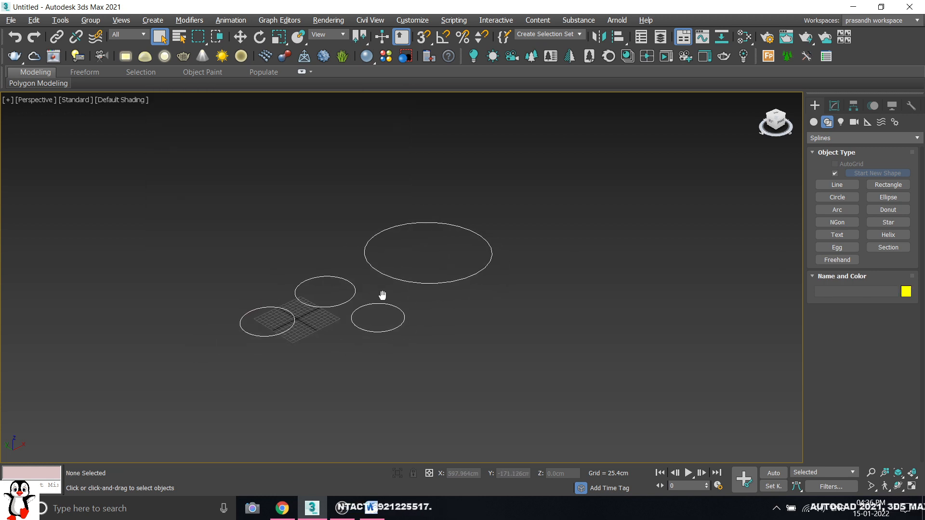
scroll(383, 295, "up", 4)
left_click(404, 283)
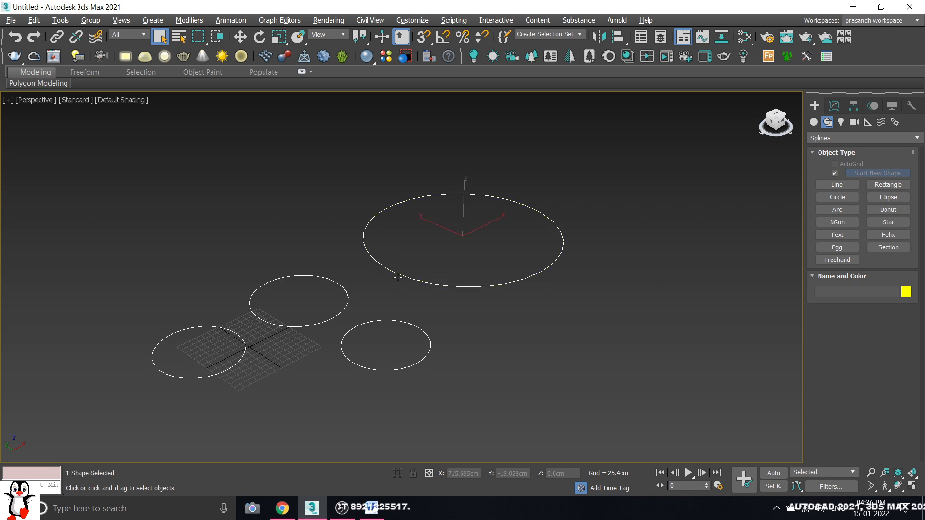
left_click(834, 106)
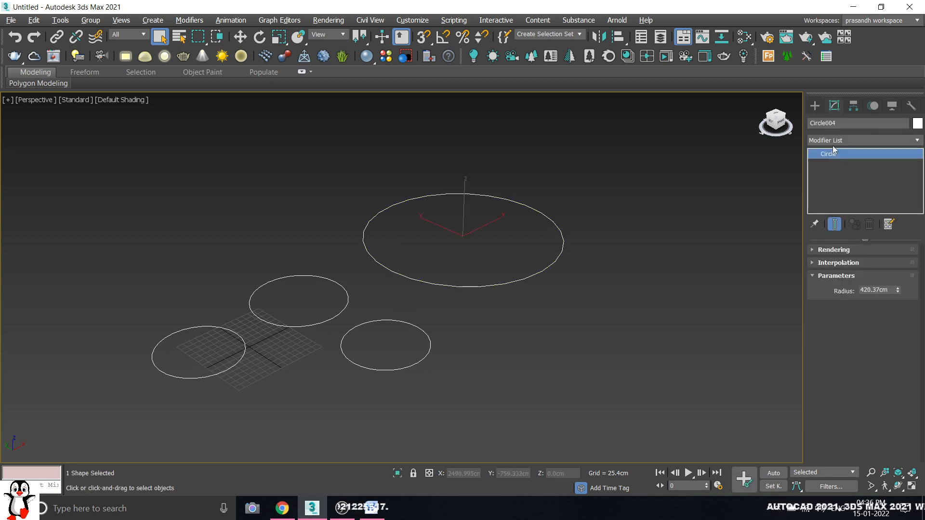
right_click(833, 152)
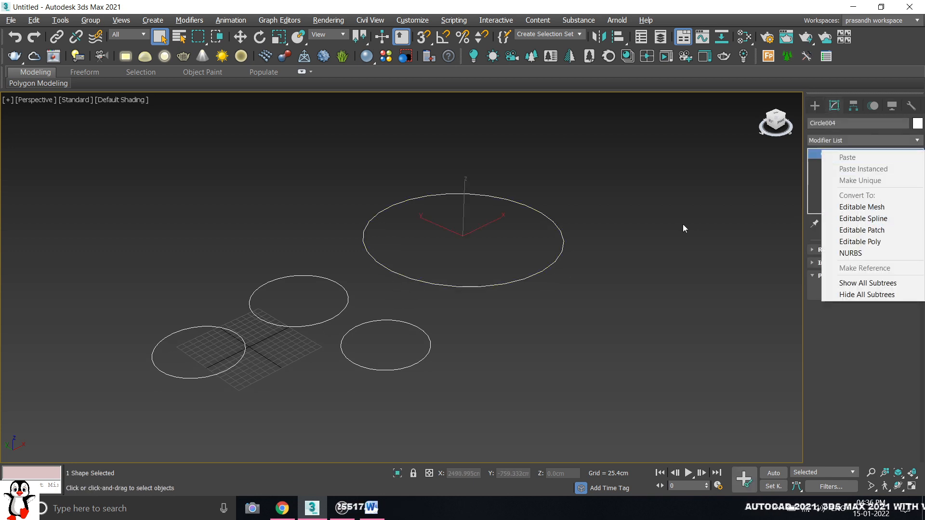
left_click(545, 218)
right_click(545, 217)
mouse_move(582, 348)
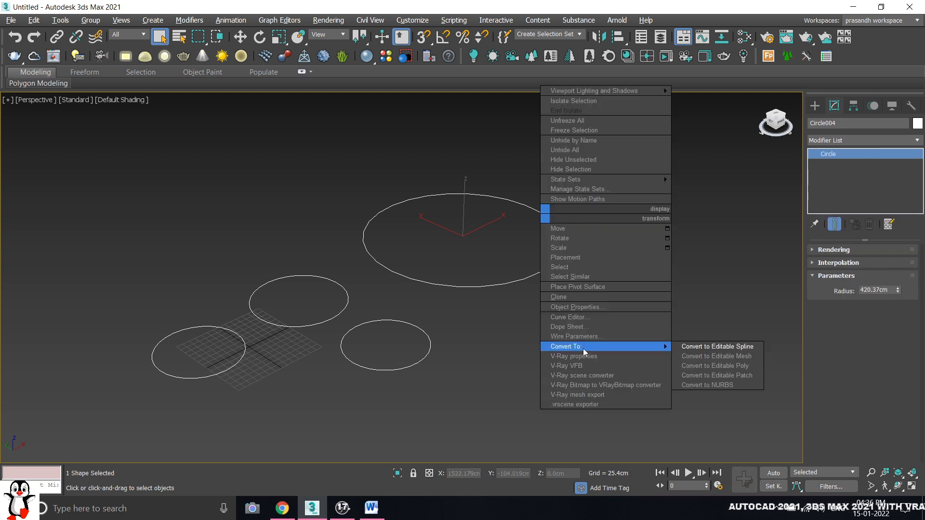
left_click(761, 347)
right_click(562, 244)
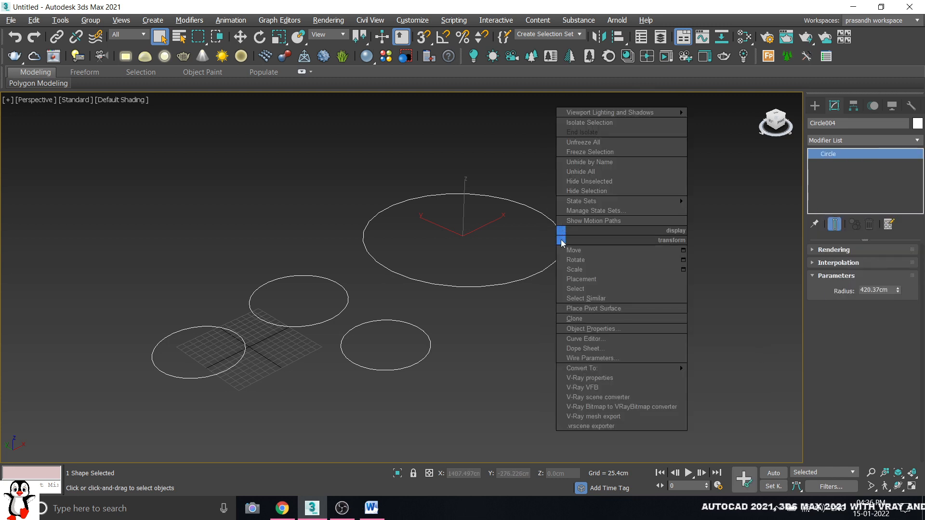
mouse_move(622, 366)
left_click(737, 368)
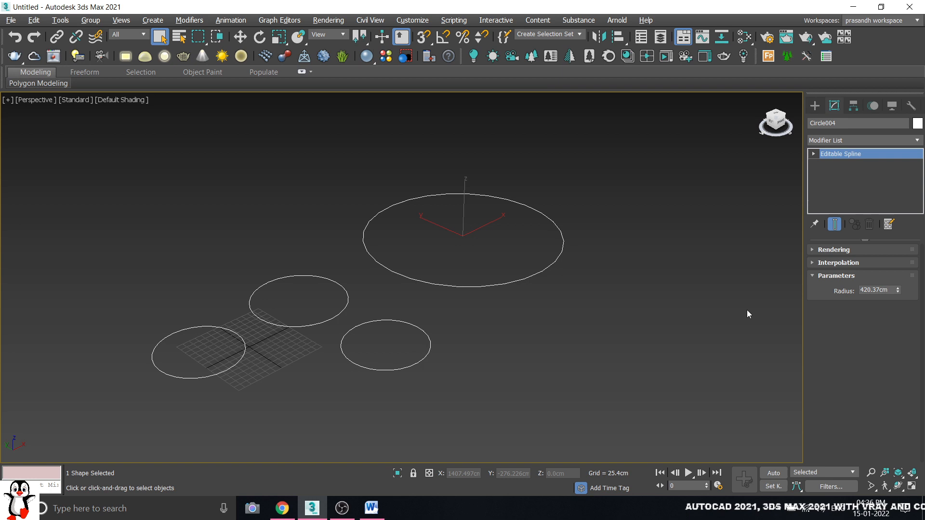
Step: Enter the largest circle's Spline sub-object level and widen the command panel to several columns, reaching the Detach and Explode options
left_click(814, 153)
left_click(831, 184)
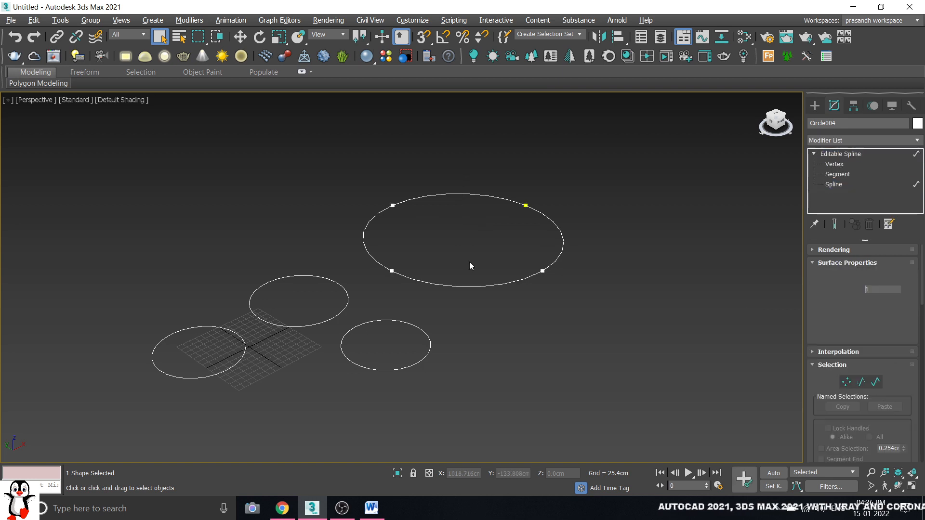
left_click_drag(805, 264, 543, 280)
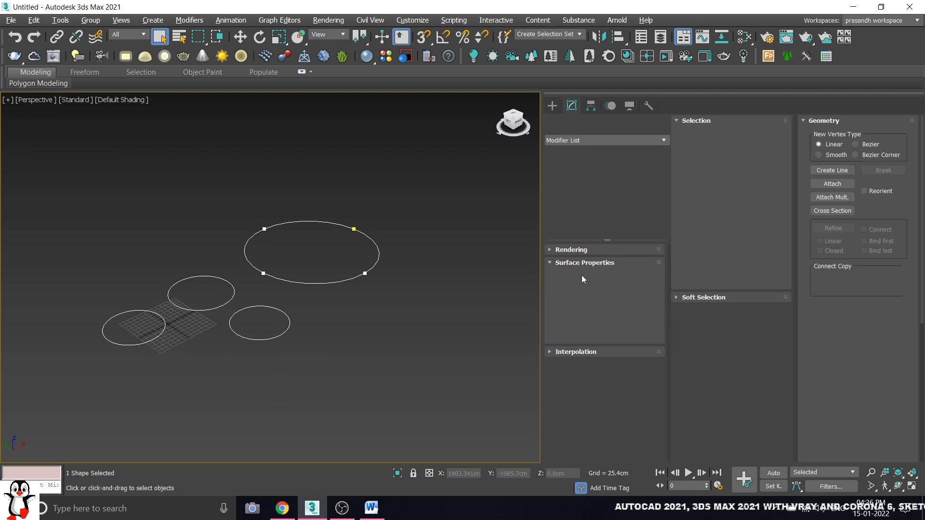
left_click_drag(920, 208, 920, 216)
scroll(875, 259, "down", 10)
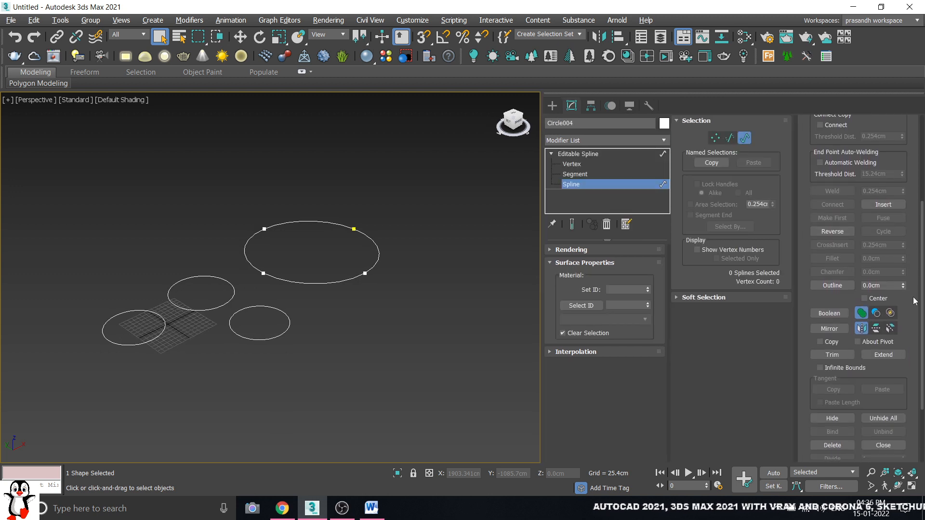
scroll(302, 278, "up", 8)
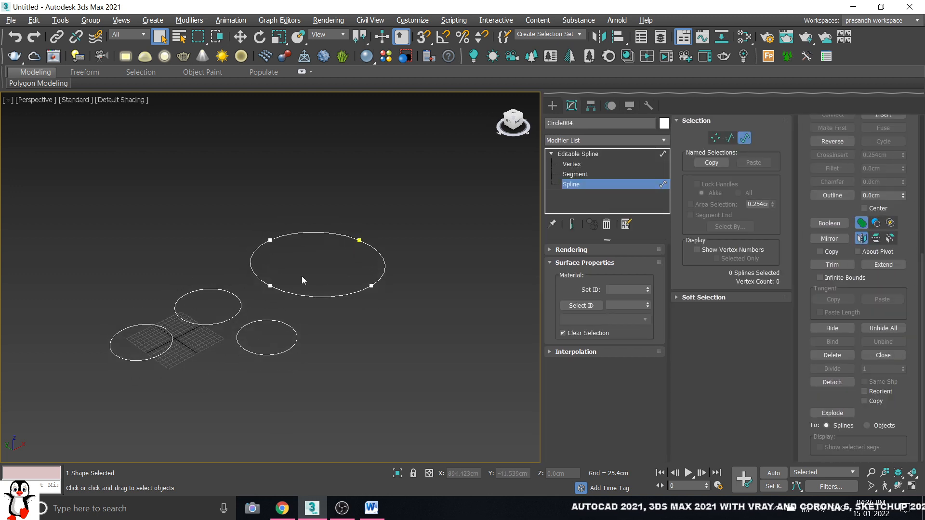
scroll(333, 281, "down", 5)
middle_click_drag(378, 276, 288, 300)
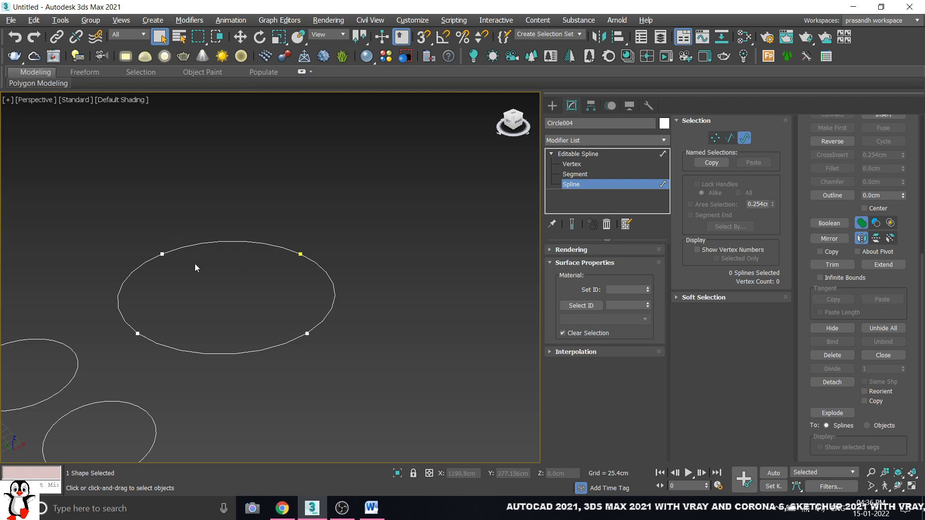
left_click_drag(148, 242, 328, 274)
left_click_drag(344, 338, 107, 309)
left_click(233, 271)
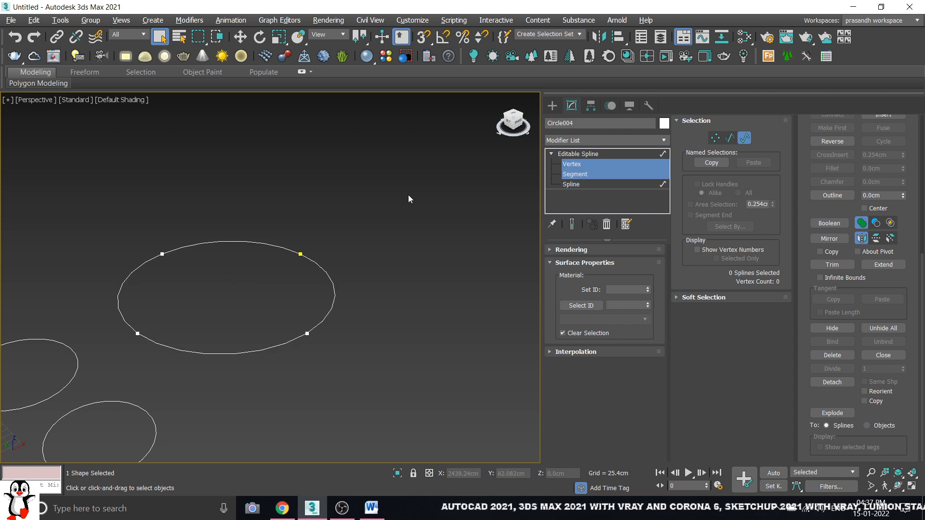
left_click_drag(132, 228, 345, 276)
left_click(344, 271)
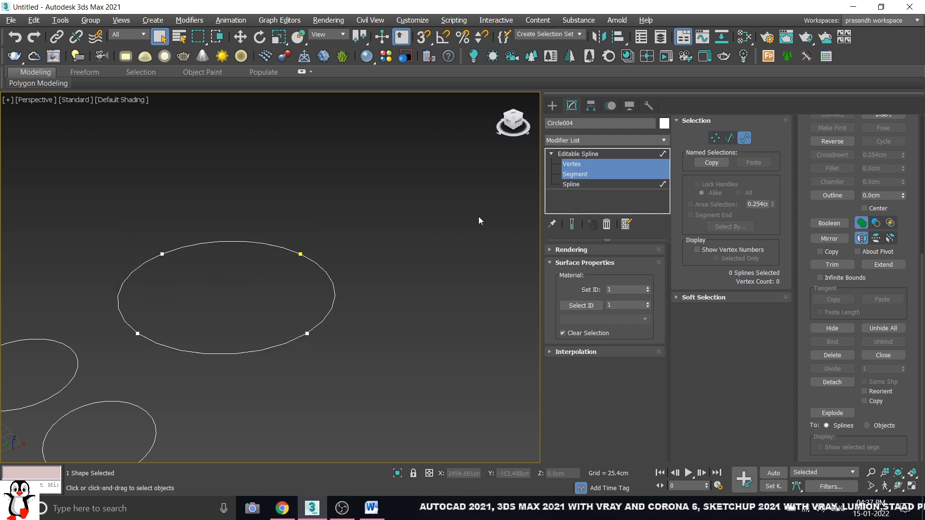
Step: At Vertex level, select the largest circle's two far vertices, select its two near vertices instead, and clear the selection
key("1")
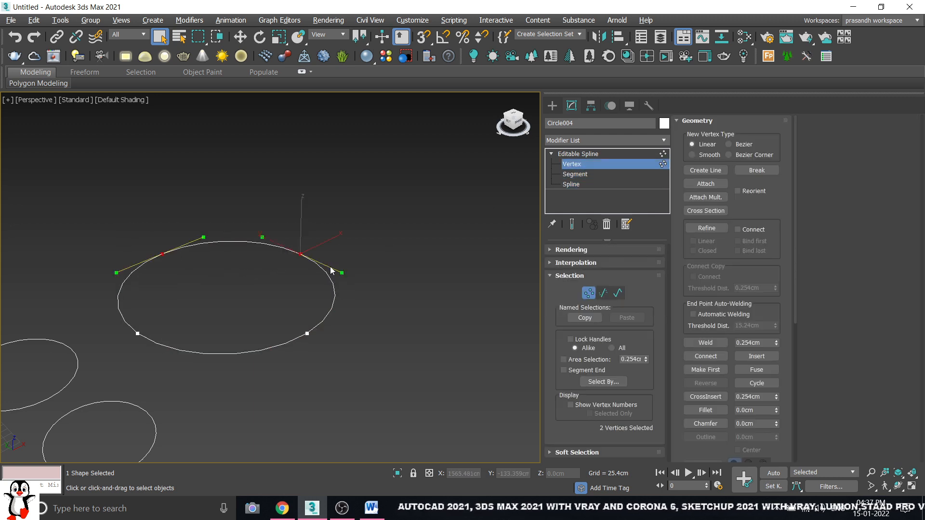
left_click_drag(342, 374, 343, 375)
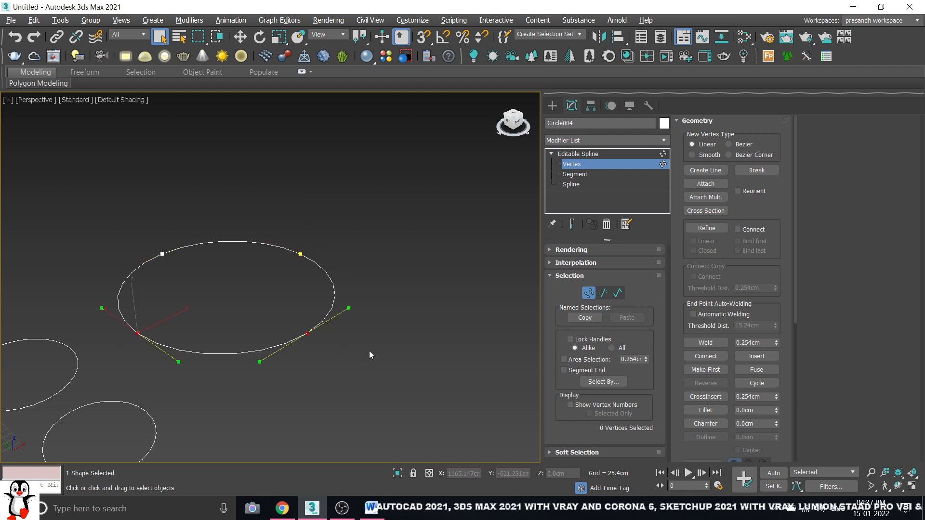
left_click(369, 351)
Step: Select individual segments of the largest circle at Segment level, and select the whole circle at Spline level for comparison
left_click(582, 174)
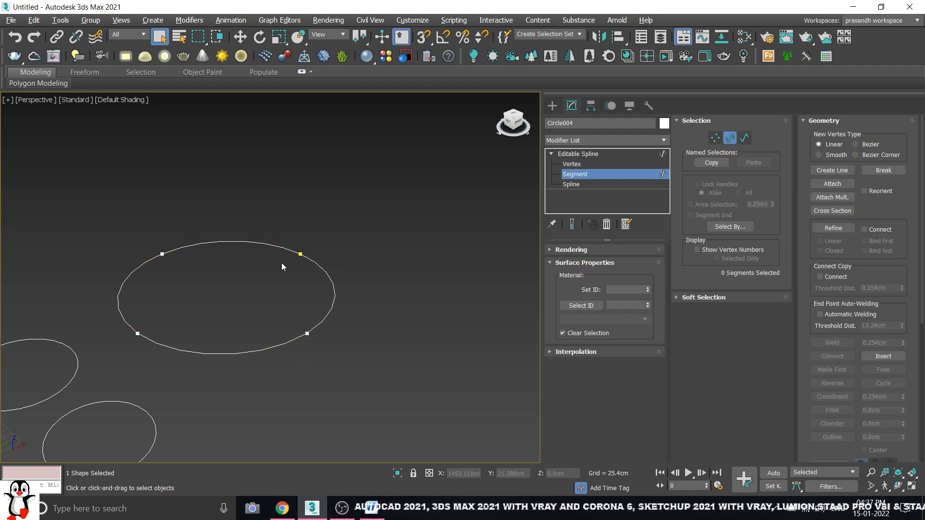
left_click(269, 247)
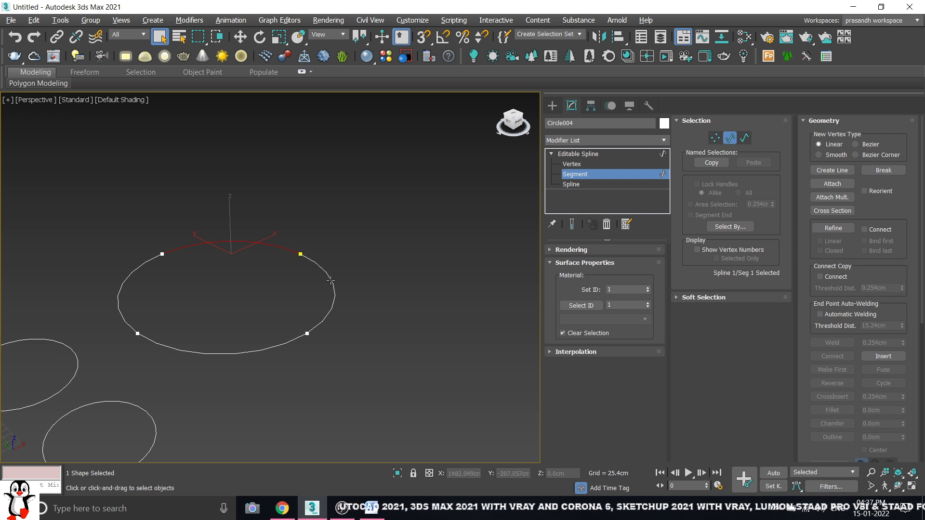
left_click(331, 281)
left_click(266, 348)
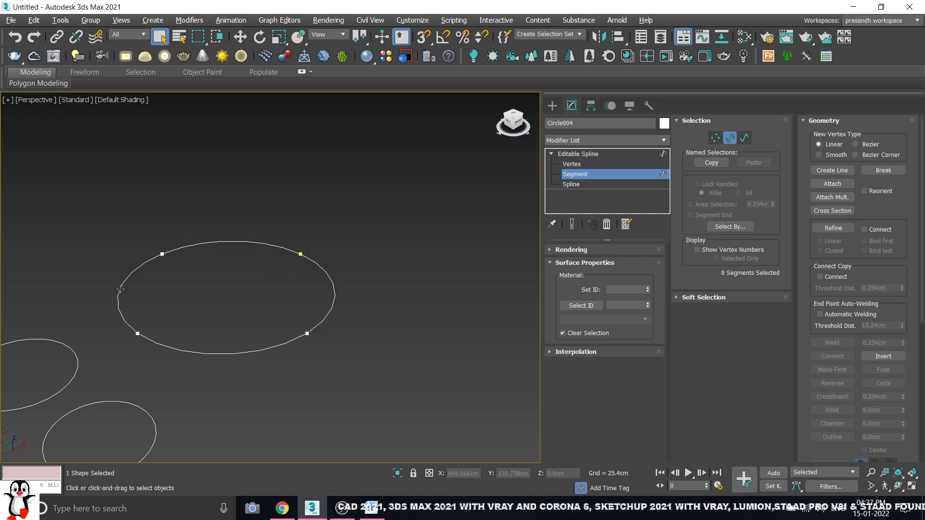
left_click(597, 184)
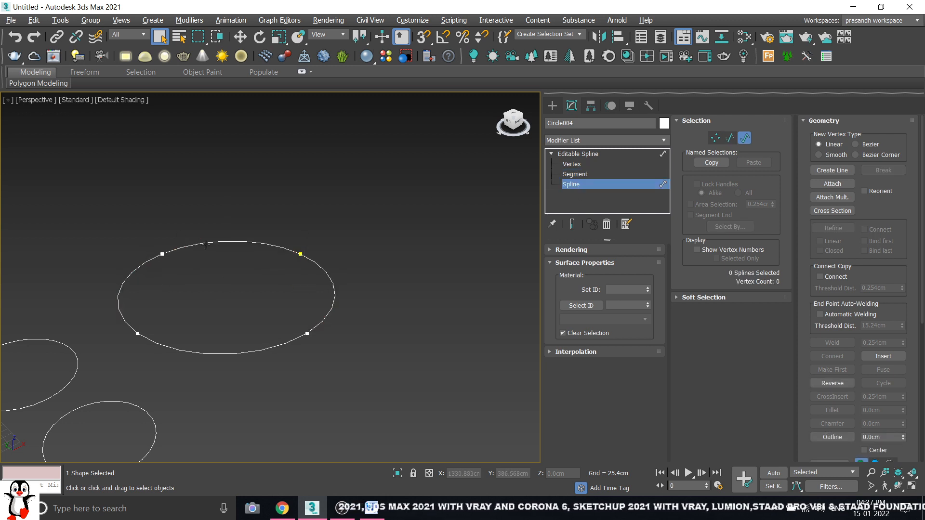
left_click(188, 247)
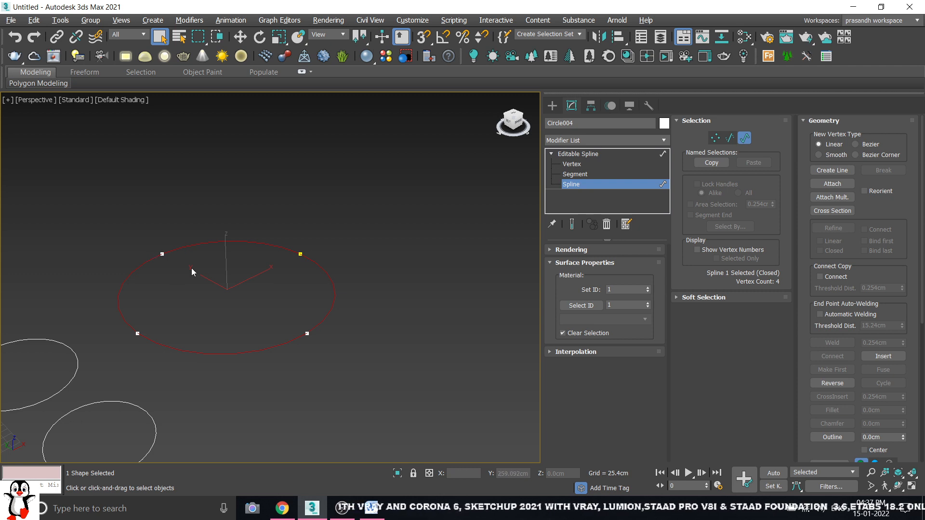
key("z")
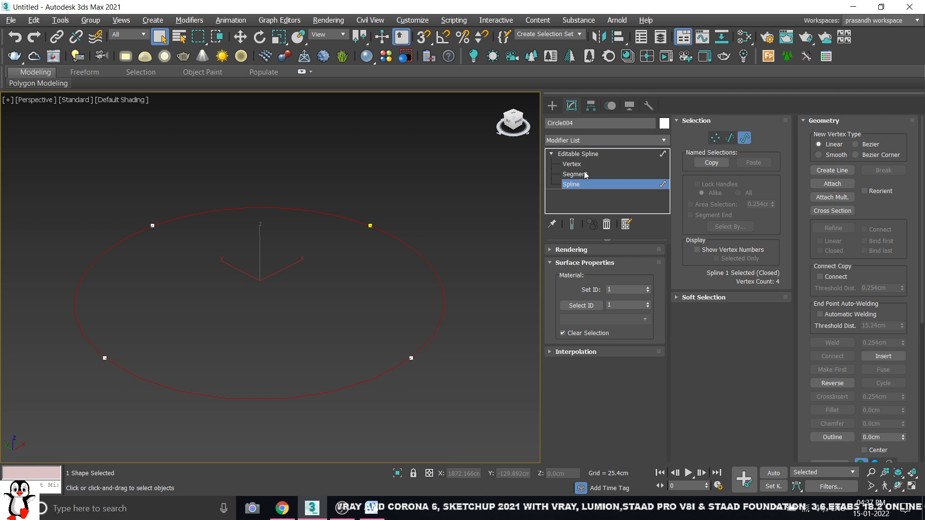
Step: Return to Segment level and select three of the largest circle's segments in turn, ending with the nearest one
left_click(574, 174)
left_click(307, 210)
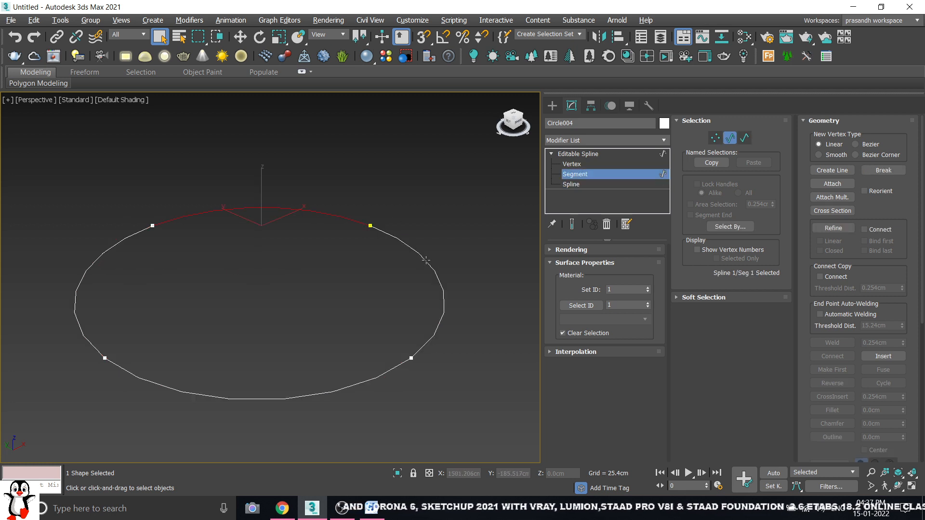
left_click(426, 261)
left_click(219, 396)
Step: At Spline level, select the largest circle's closed spline and explode it to Splines
left_click(578, 185)
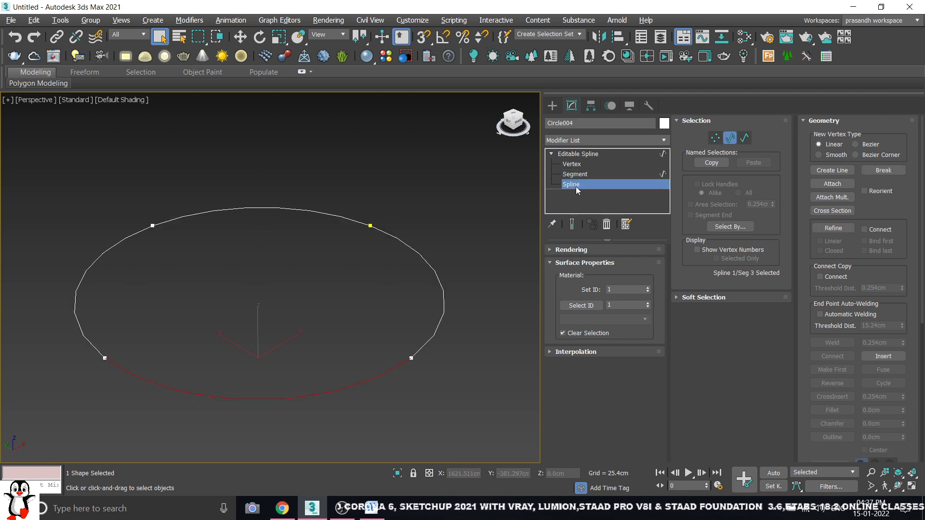
left_click(113, 244)
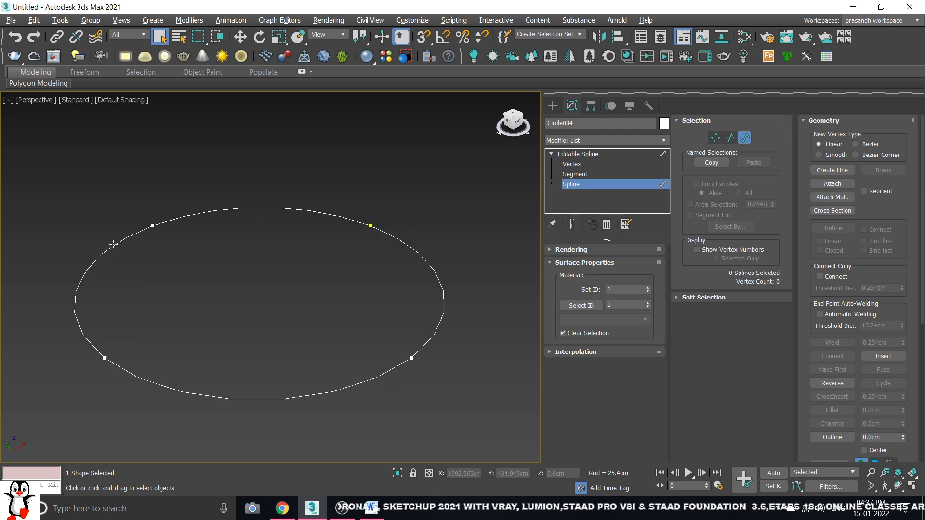
left_click(184, 217)
scroll(251, 233, "down", 3)
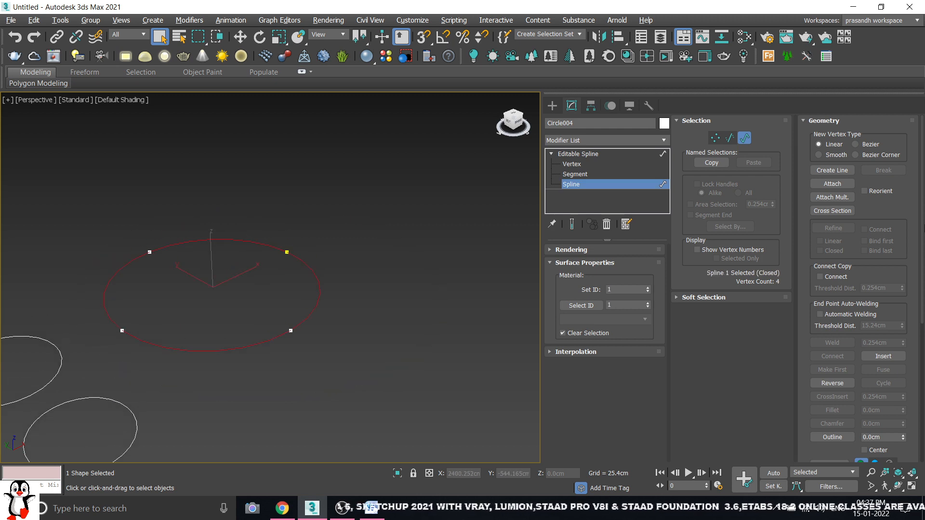
scroll(922, 212, "down", 5)
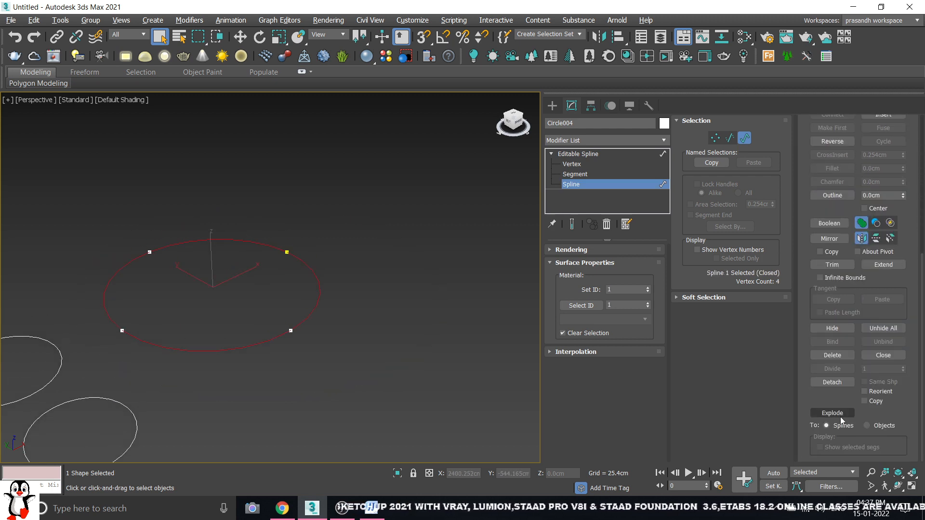
left_click(841, 416)
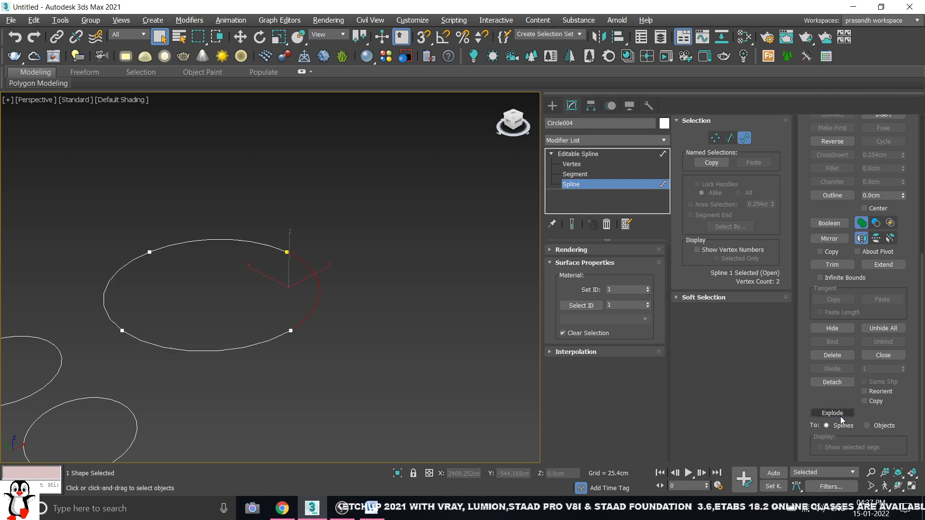
Step: Select each arc of the exploded circle in turn to examine them as separate splines
left_click(193, 242)
left_click(110, 279)
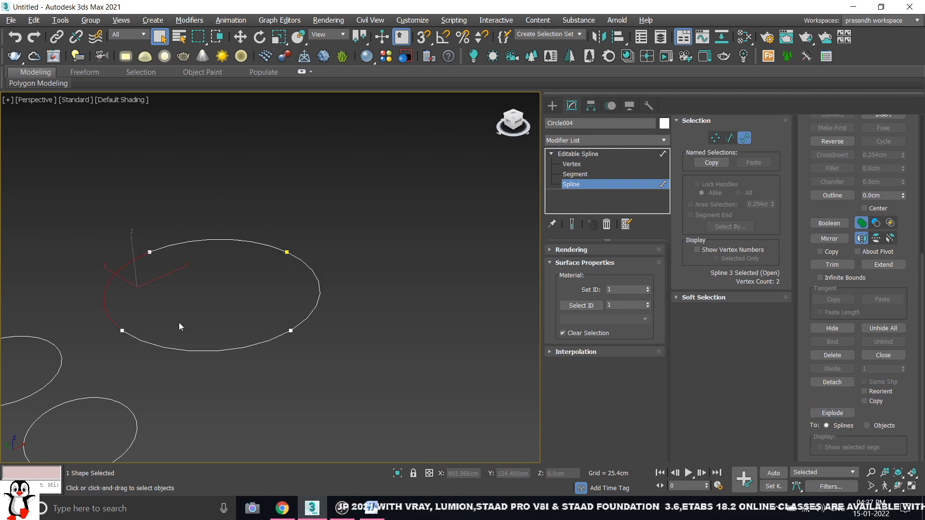
left_click(235, 351)
left_click(282, 337)
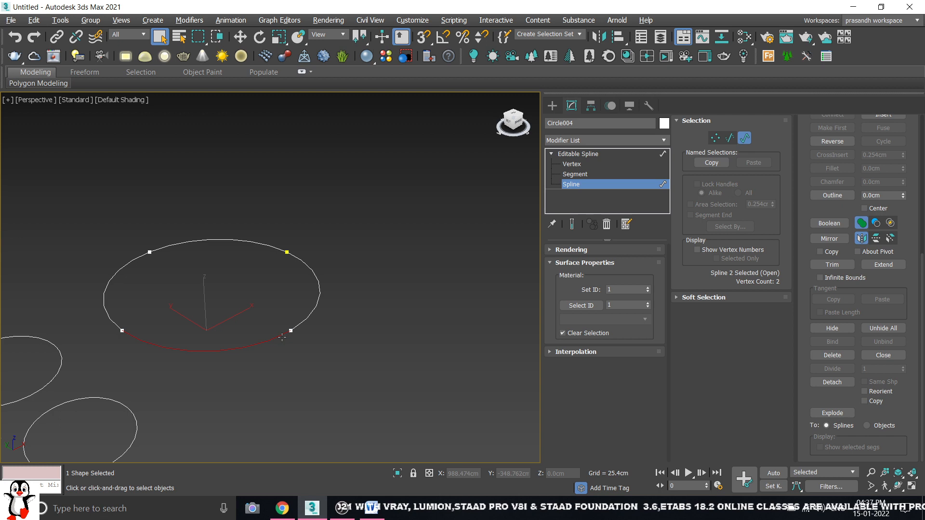
left_click(318, 298)
left_click(246, 241)
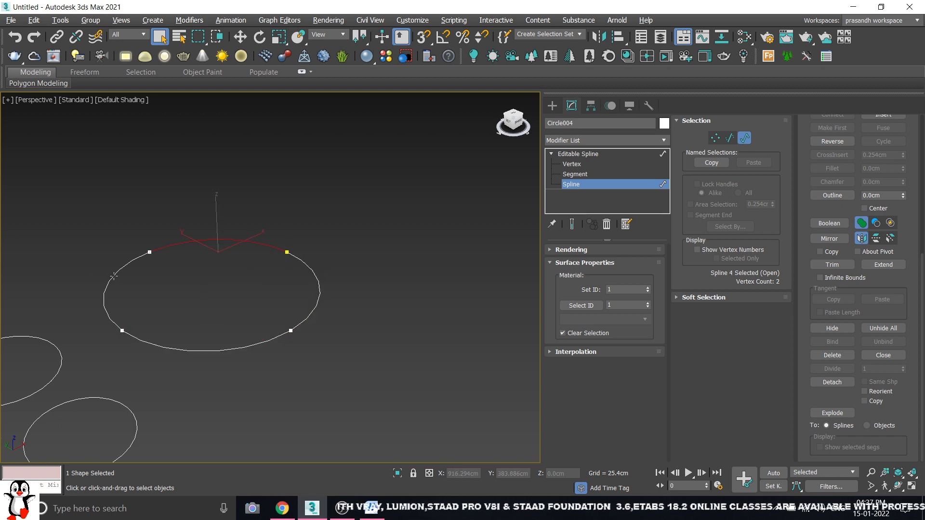
left_click(114, 275)
left_click(180, 352)
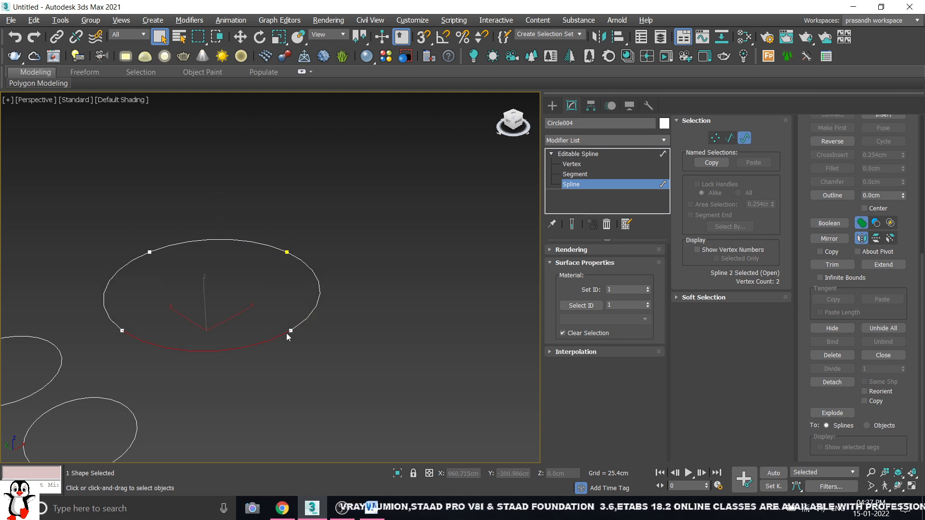
left_click(316, 309)
middle_click_drag(214, 290, 288, 288)
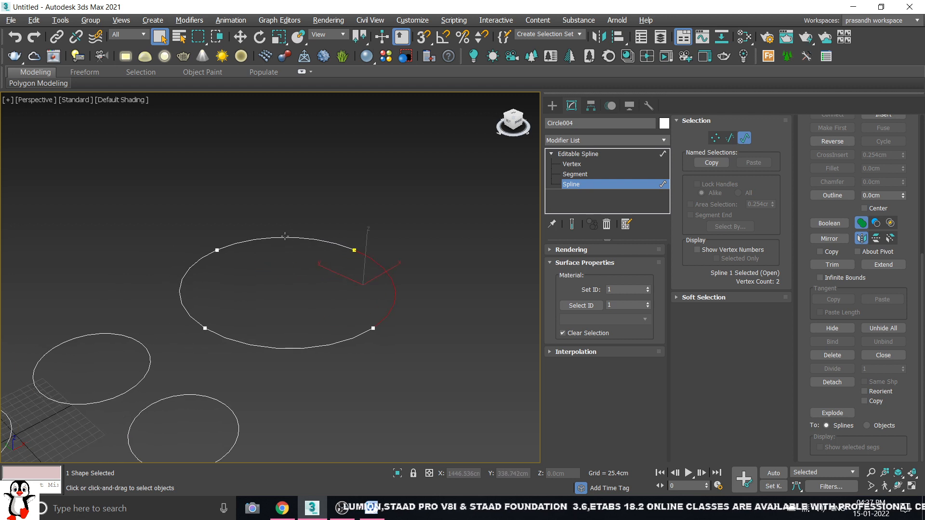
left_click(285, 236)
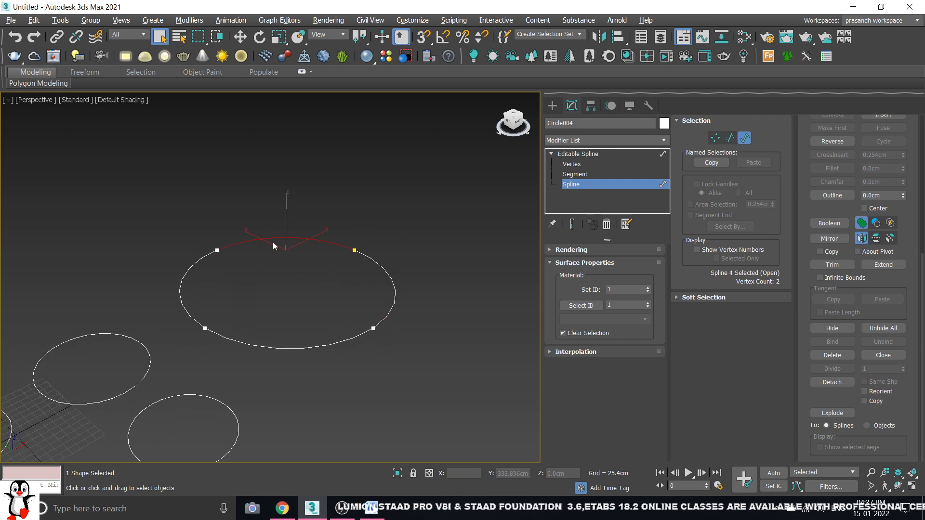
left_click(252, 343)
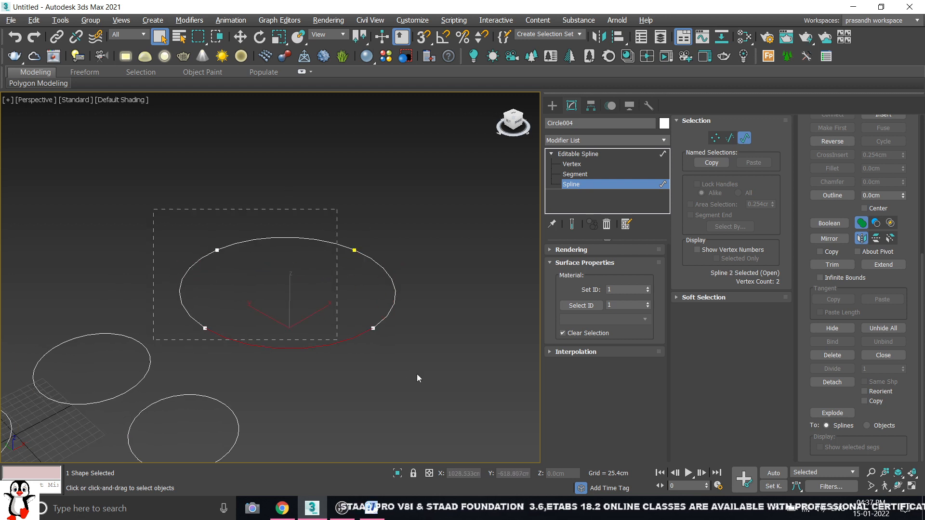
Step: Window-select all the arcs of the exploded circle together and clear the selection
left_click_drag(417, 375, 448, 372)
left_click(442, 305)
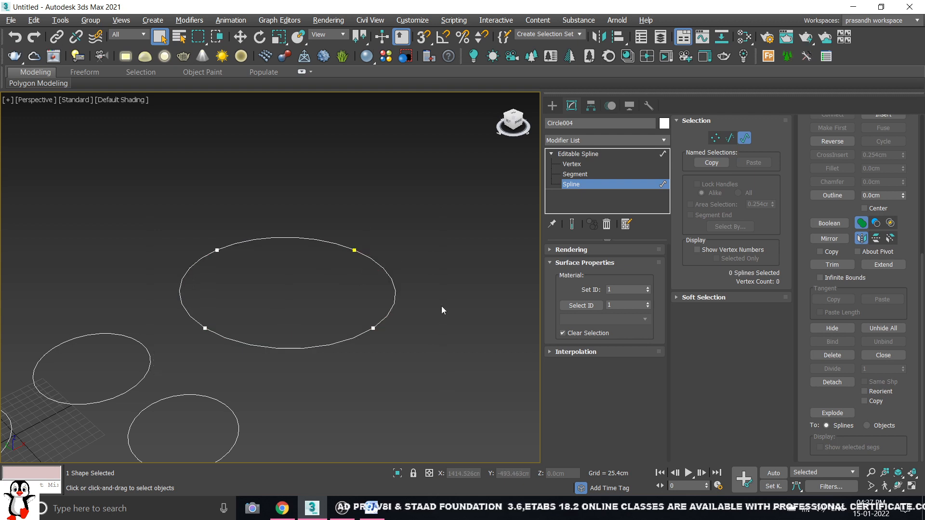
left_click_drag(117, 192, 454, 394)
left_click(457, 321)
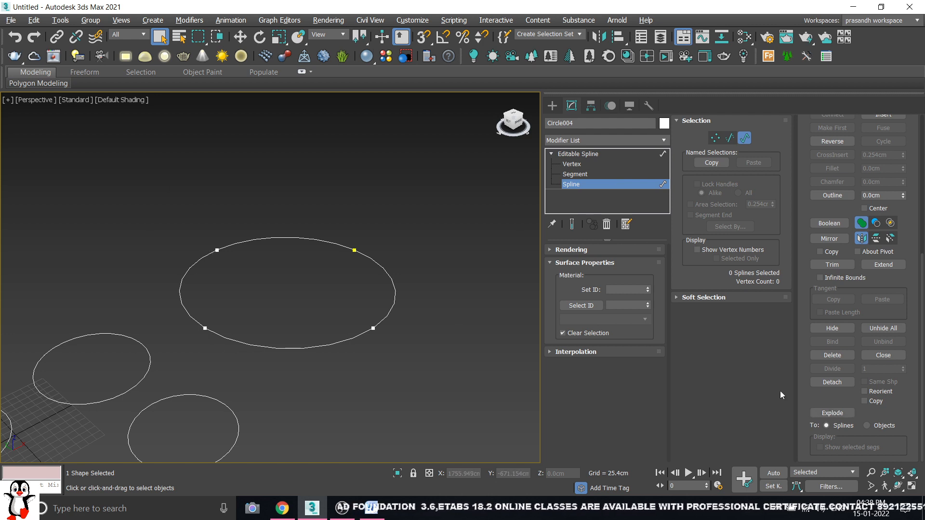
Step: Select the far, right, near and left arcs of the exploded circle one at a time, and clear the selection
left_click(292, 238)
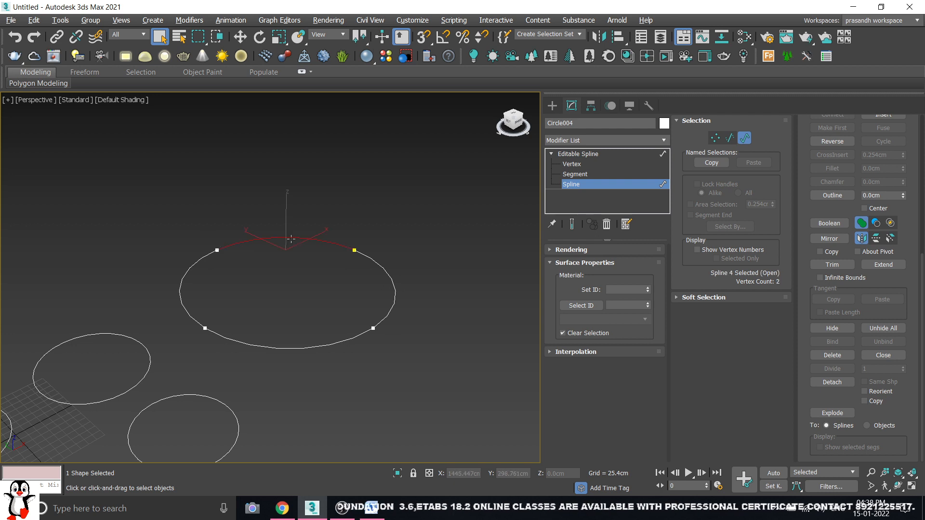
left_click(387, 286)
left_click(317, 347)
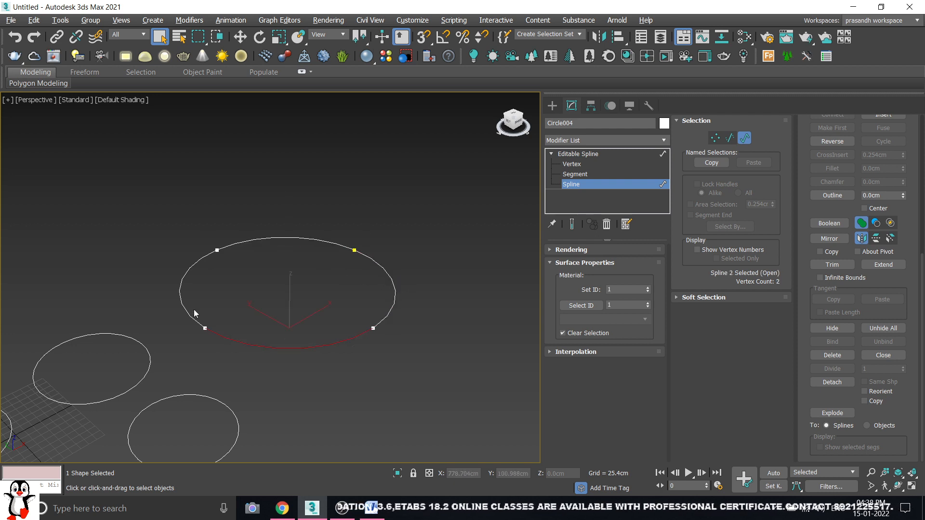
left_click(181, 286)
left_click(369, 216)
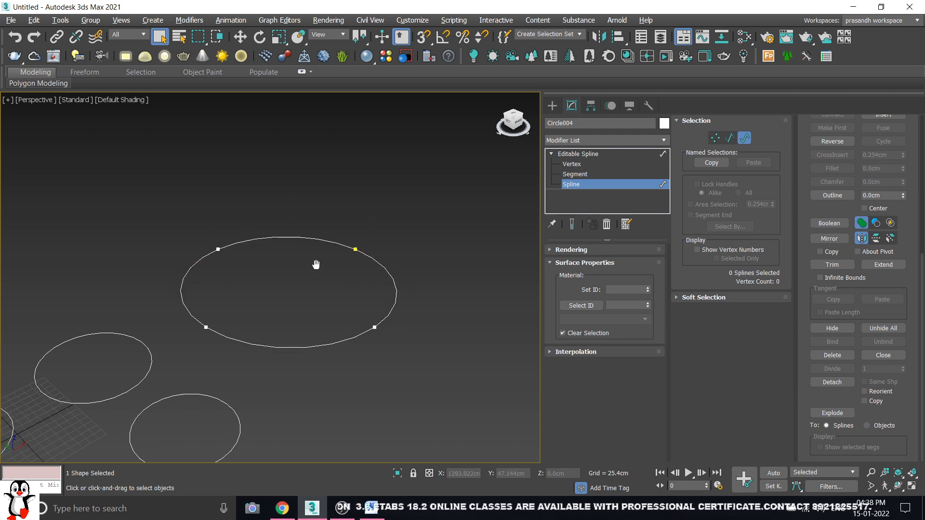
middle_click_drag(316, 264, 340, 236)
left_click(835, 414)
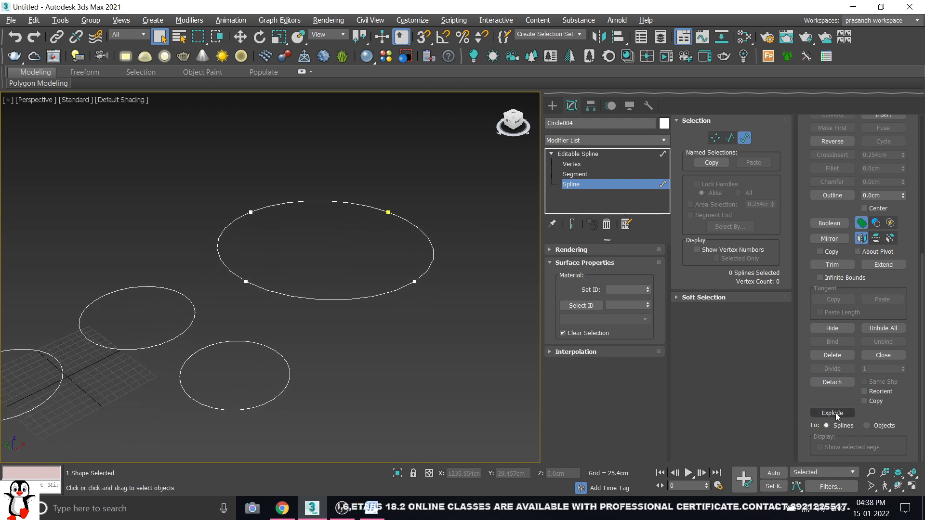
middle_click_drag(309, 336, 330, 316)
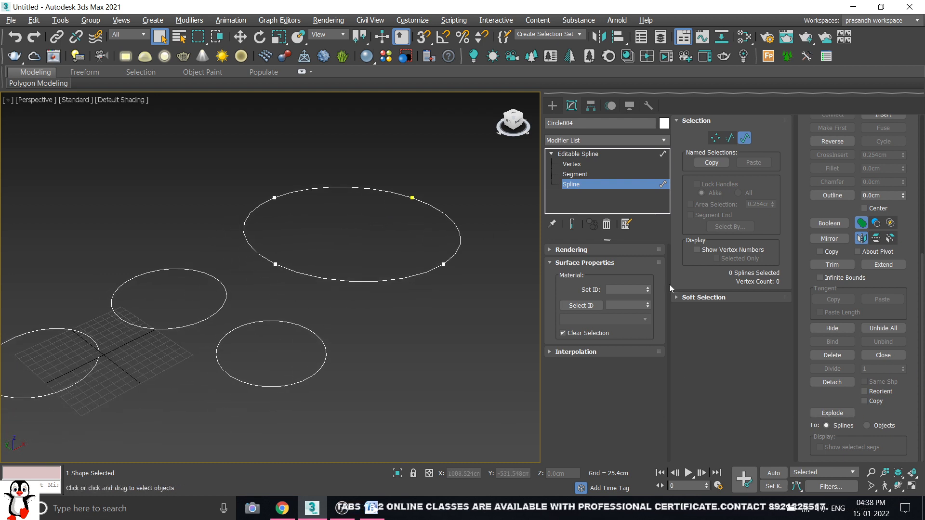
left_click(832, 382)
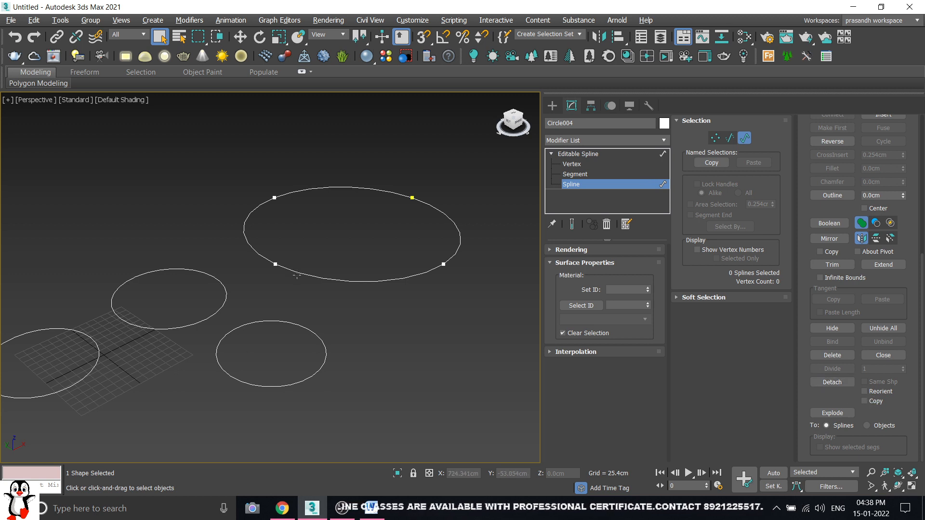
scroll(368, 279, "down", 3)
middle_click_drag(368, 279, 401, 273)
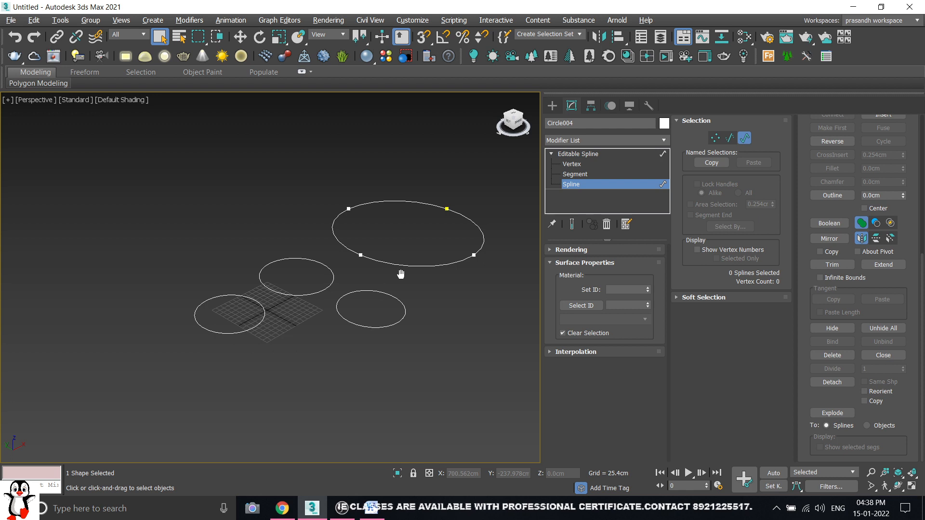
Step: Leave Spline sub-object editing, select the largest circle as an object and delete it
left_click(552, 106)
left_click_drag(297, 160, 396, 222)
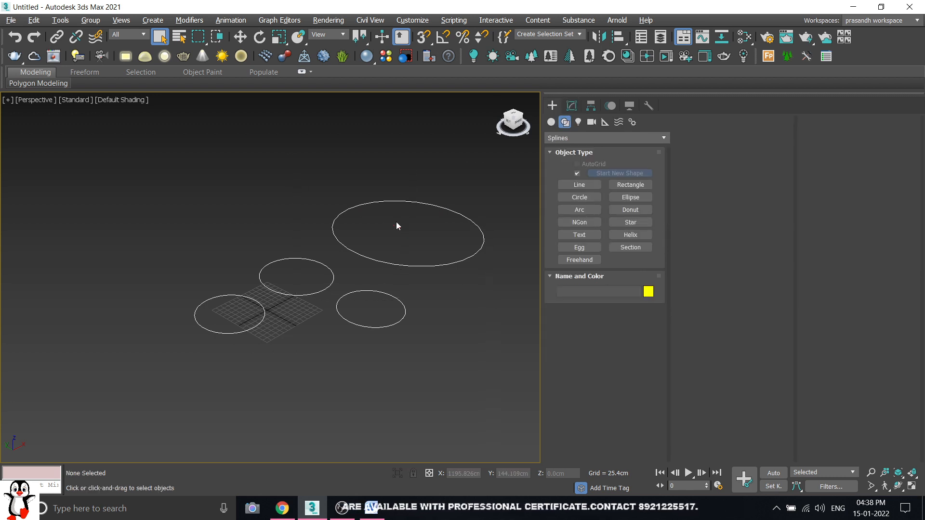
middle_click_drag(392, 223, 337, 201)
left_click_drag(99, 350, 96, 351)
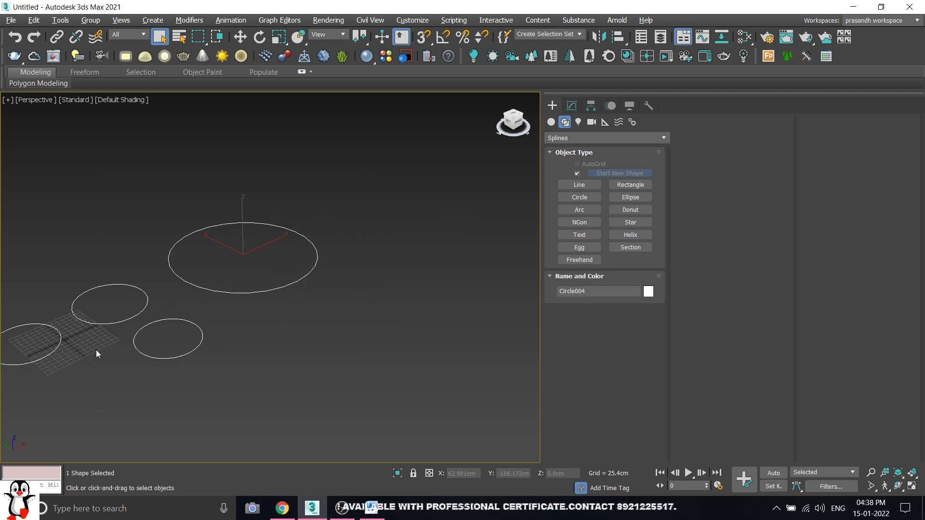
key("Delete")
Step: Convert the circle at the far edge of the grid to an Editable Spline
middle_click_drag(240, 306, 401, 283)
scroll(252, 301, "up", 5)
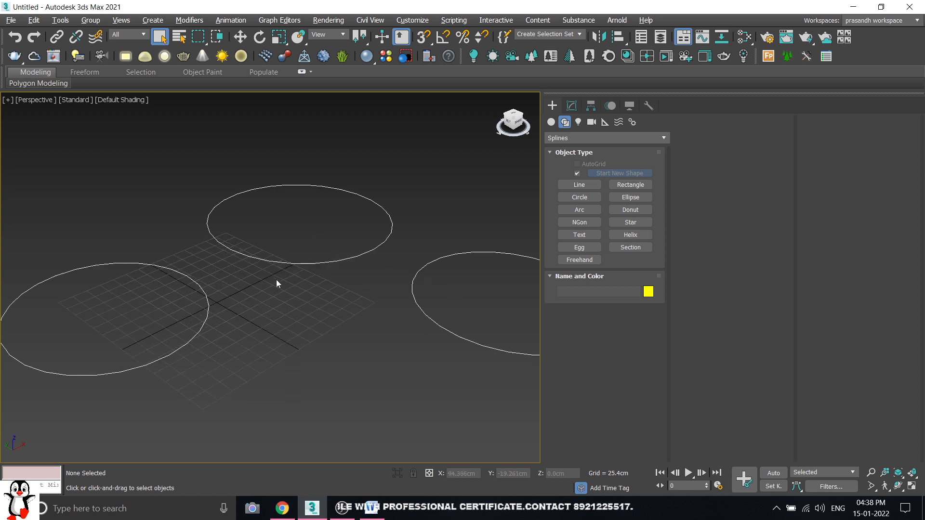
left_click(281, 264)
left_click(572, 106)
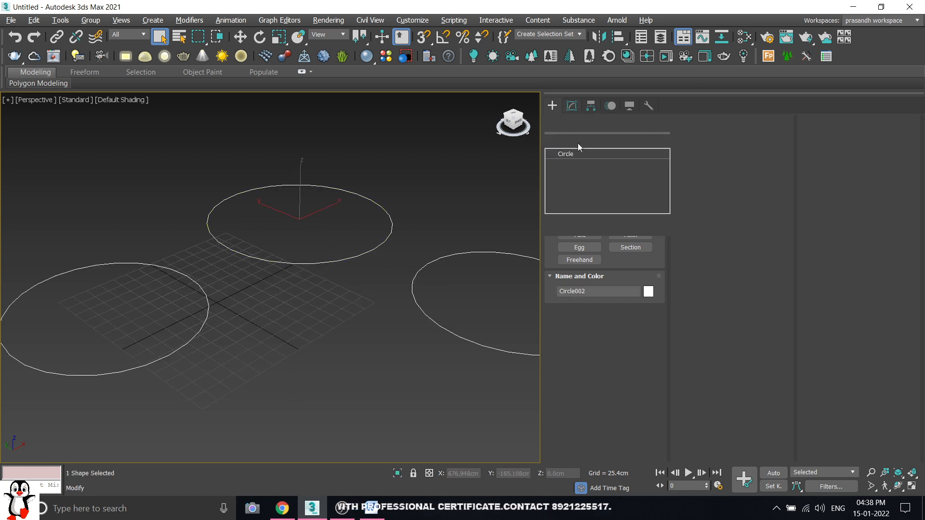
right_click(579, 154)
left_click(617, 220)
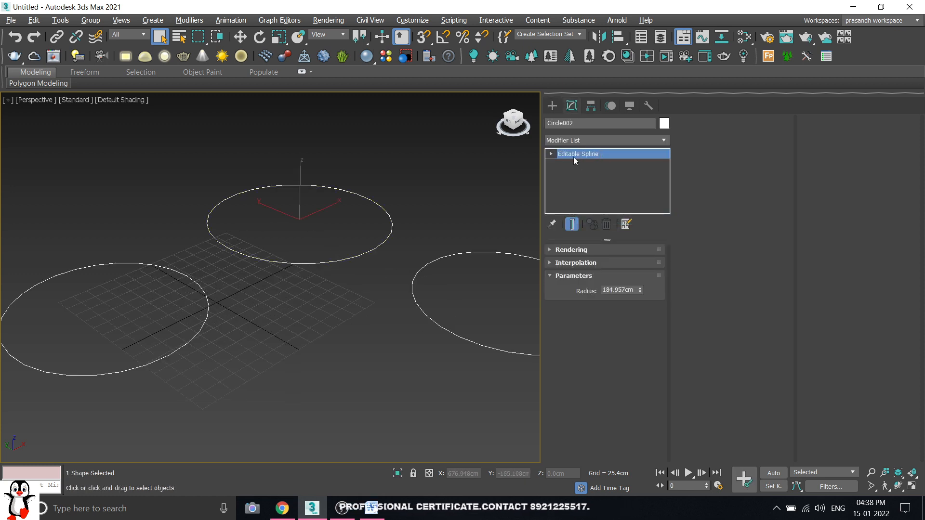
Step: Enter Spline sub-object level on the converted circle and attach the two other circles to it
left_click(552, 153)
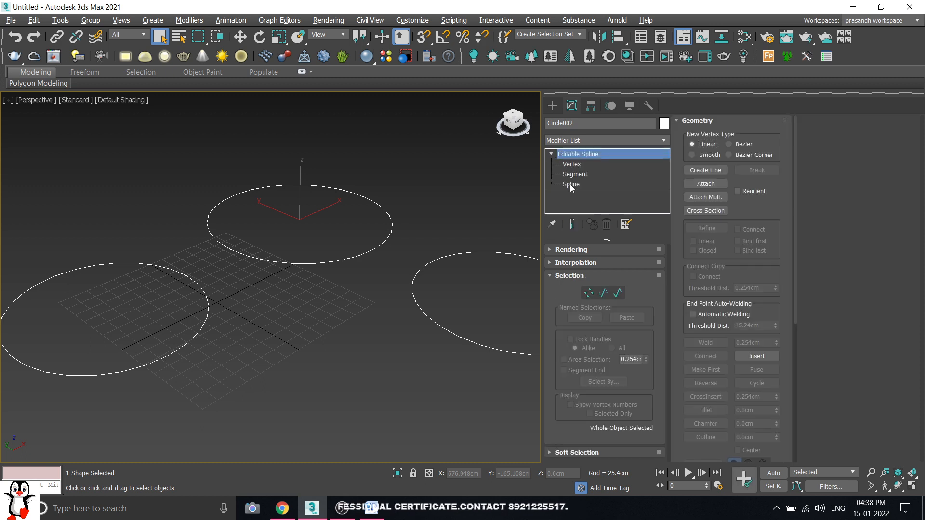
left_click(571, 184)
left_click(832, 183)
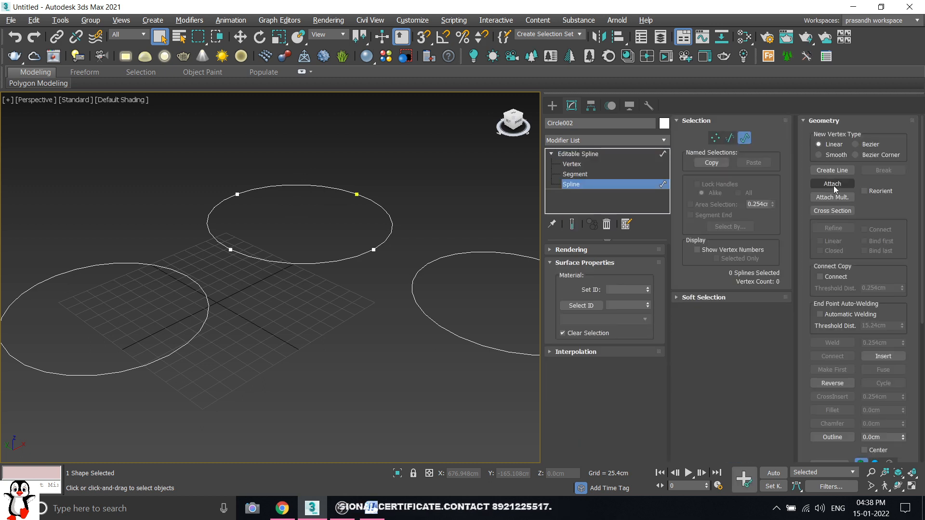
left_click(424, 270)
left_click(209, 300)
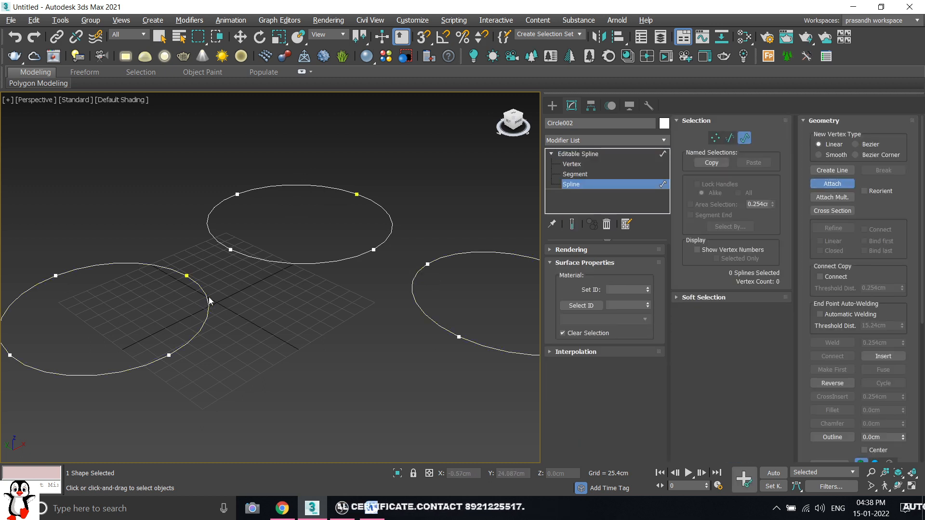
middle_click_drag(403, 208, 341, 232)
Step: Leave sub-object editing, move the combined three-circle shape as one object to about X 390 cm, Y 202 cm, and deselect it
left_click(552, 105)
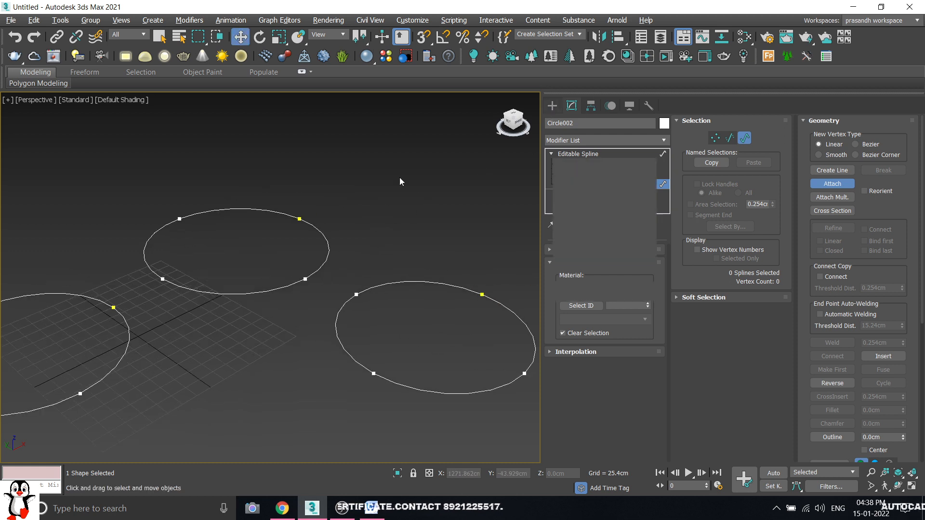
left_click(397, 179)
left_click(326, 255)
scroll(266, 267, "down", 4)
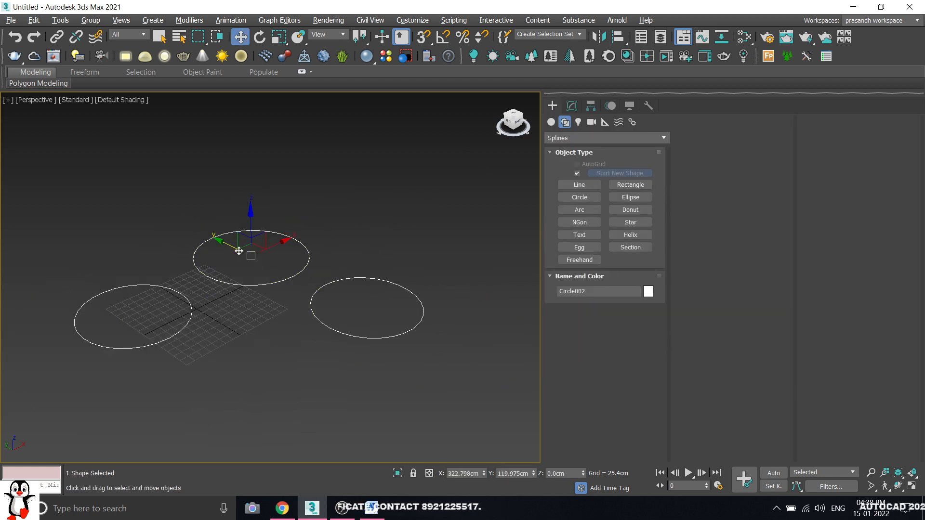
left_click_drag(234, 248, 272, 255)
left_click(572, 106)
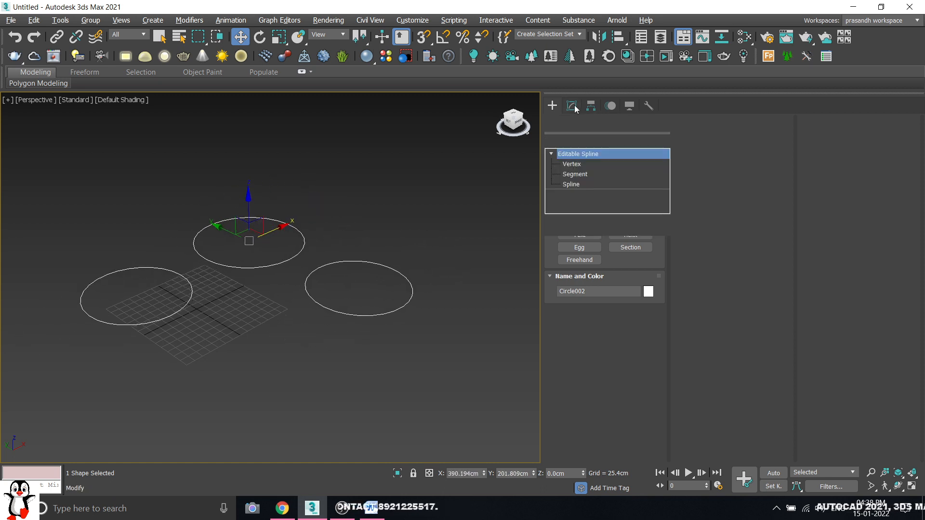
left_click(411, 199)
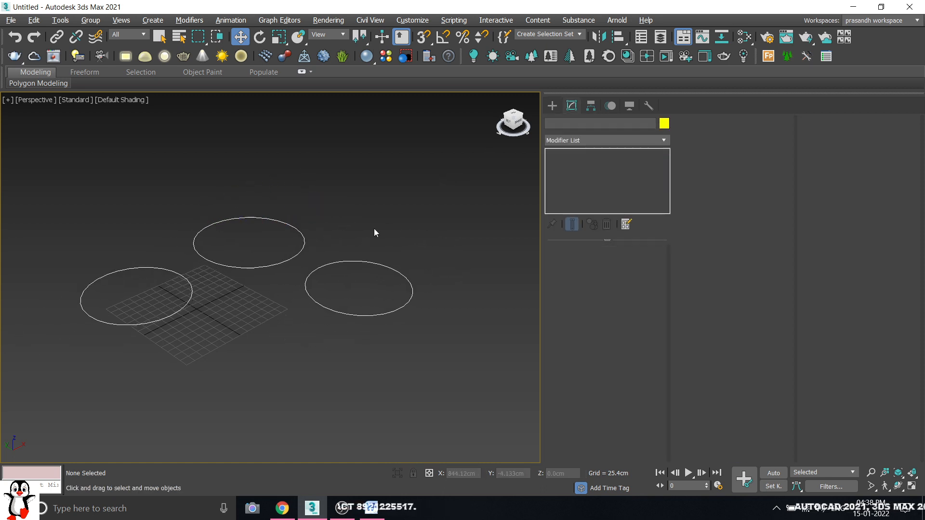
Step: Reselect the combined shape, return to Spline level, select the circle beyond the grid's right corner and clear the selection
left_click(298, 254)
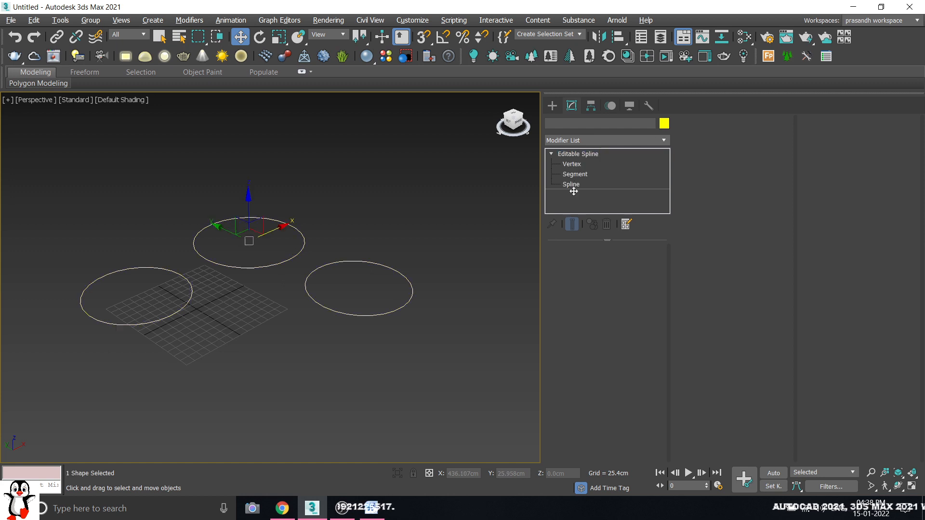
left_click(572, 184)
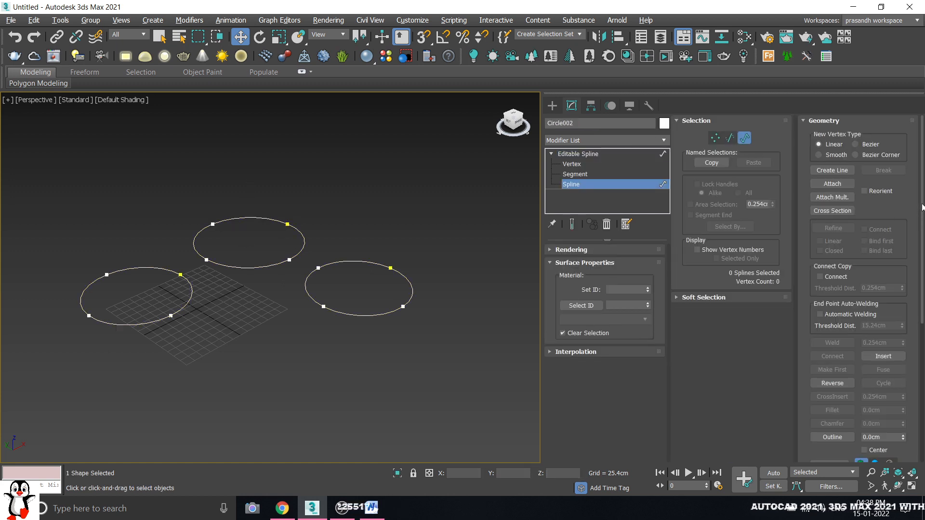
left_click_drag(924, 208, 921, 375)
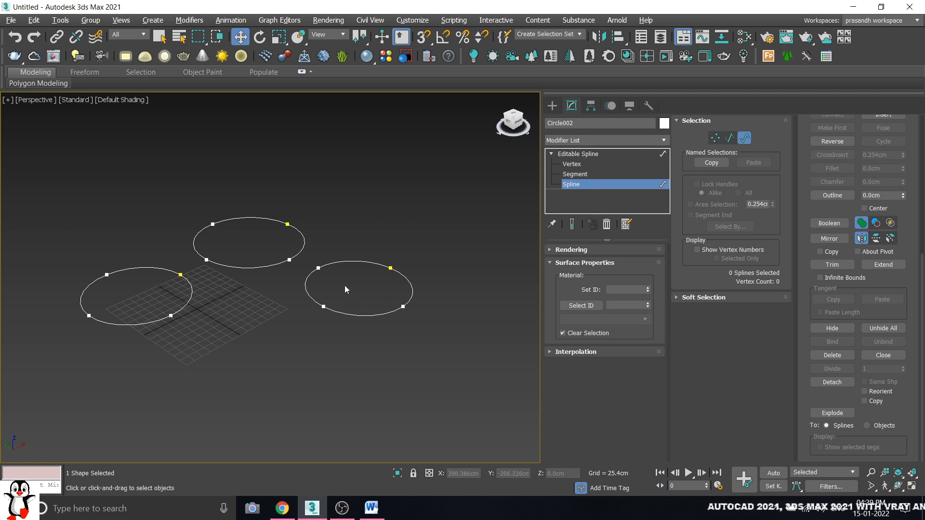
middle_click_drag(345, 286, 329, 297)
left_click(323, 279)
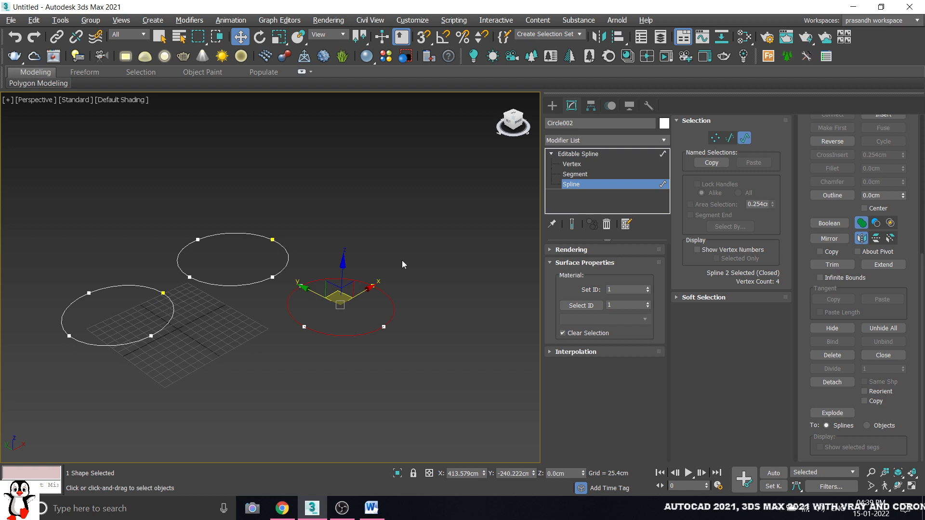
left_click(416, 280)
left_click(382, 292)
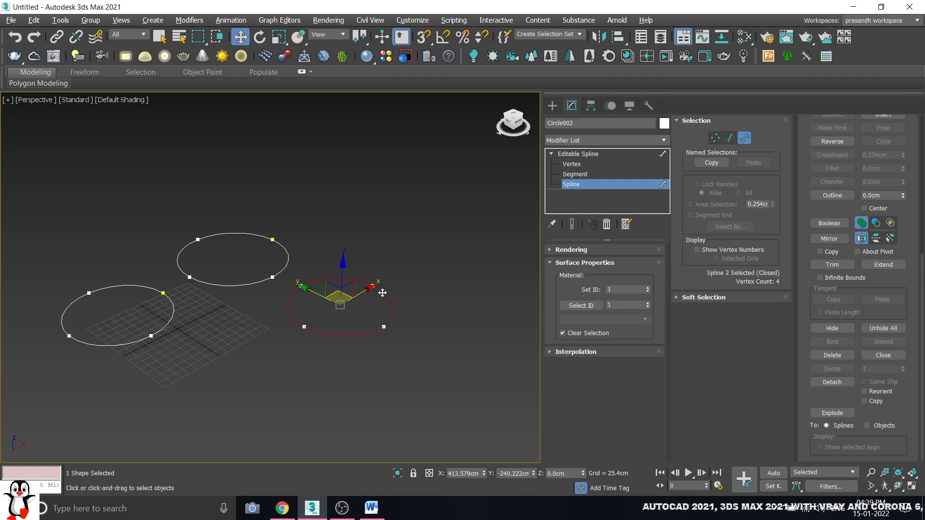
left_click(447, 276)
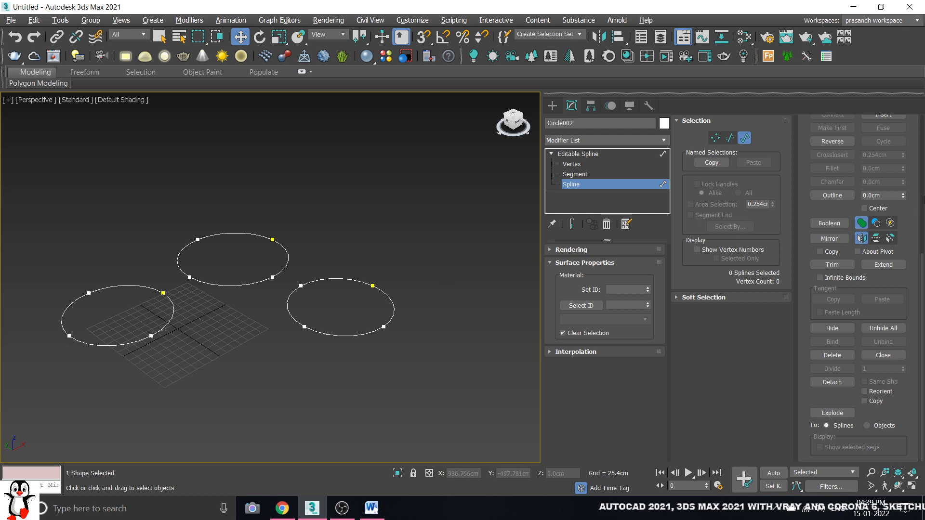
Step: Window-select the far and left circle splines, pick the right and far circles individually, and clear the selection
scroll(914, 230, "up", 9)
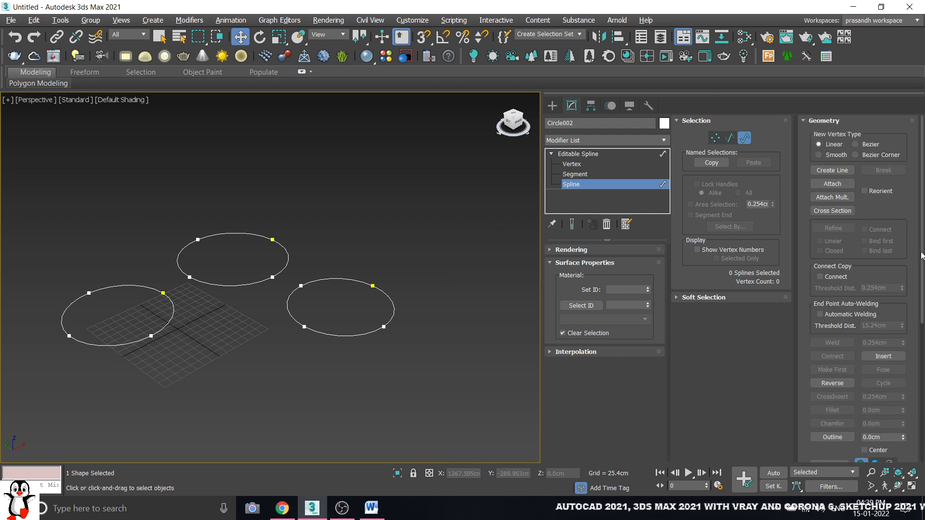
scroll(911, 432, "down", 9)
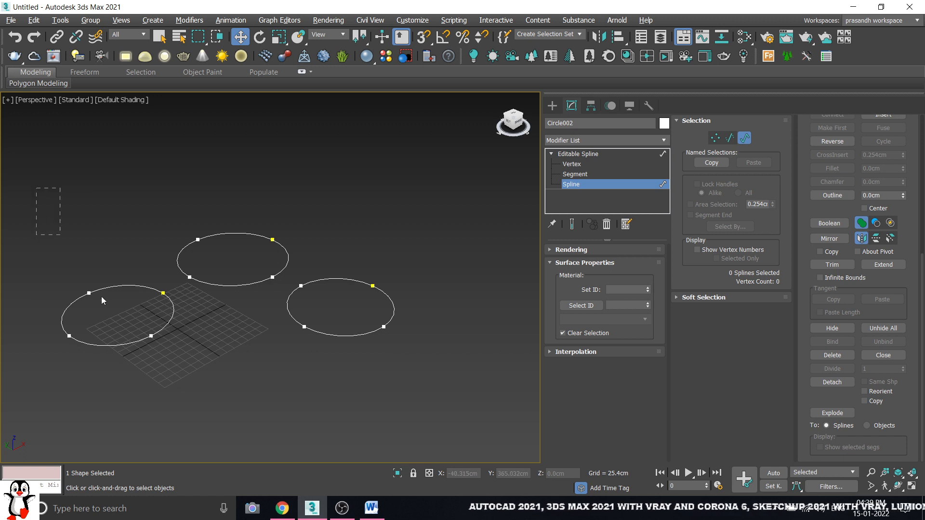
left_click_drag(302, 342, 233, 340)
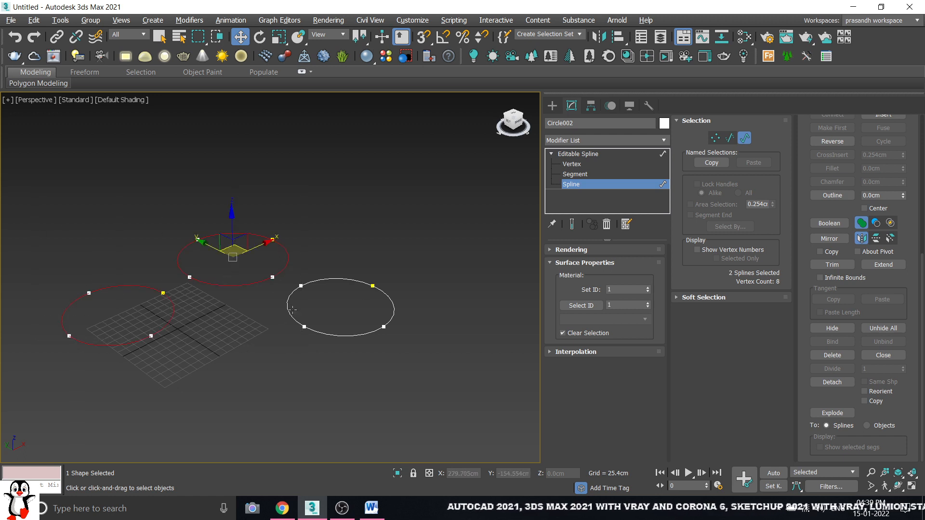
left_click(327, 280)
left_click(417, 368)
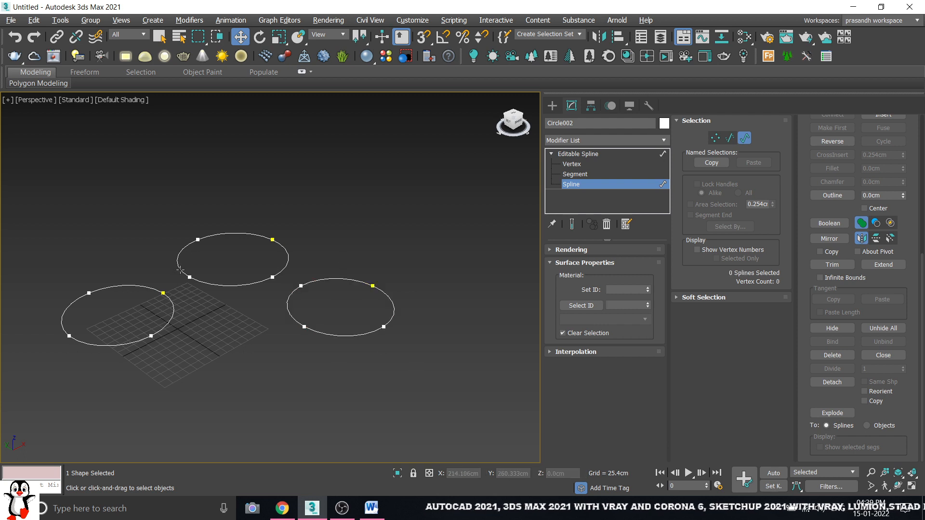
left_click(180, 271)
left_click(329, 393)
Step: Move the right circle spline toward the near side of the grid, to about X 168 cm, Y -261 cm, and clear the selection
left_click(318, 333)
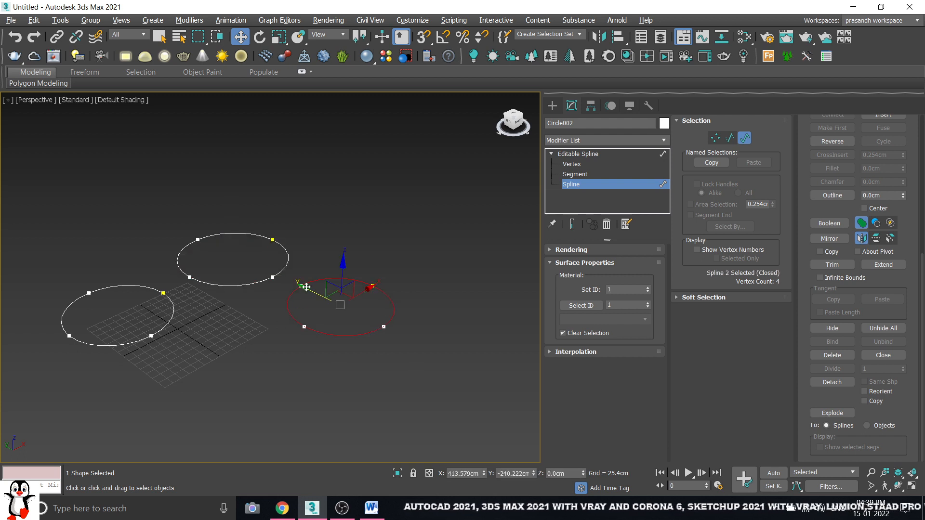
left_click_drag(356, 334, 339, 344)
left_click(397, 245)
scroll(283, 266, "down", 3)
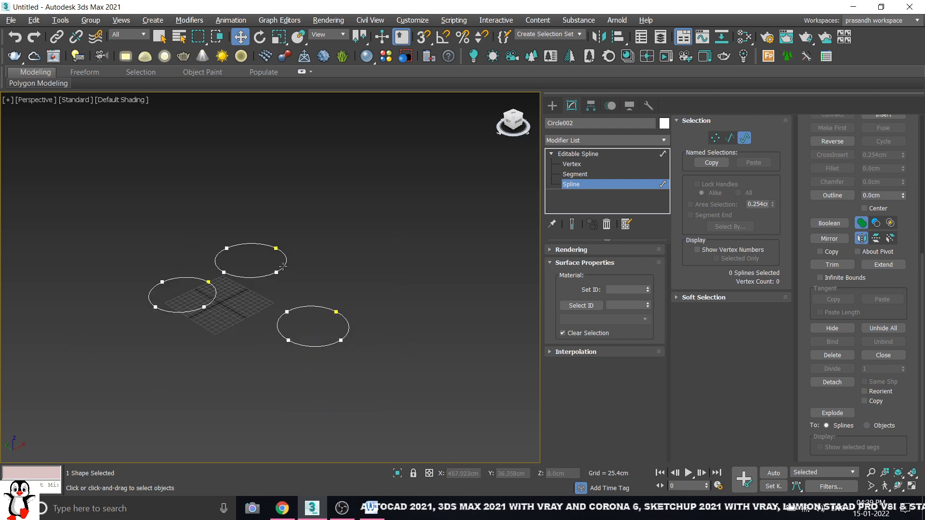
left_click_drag(315, 304, 287, 288)
left_click(386, 307)
scroll(247, 288, "up", 2)
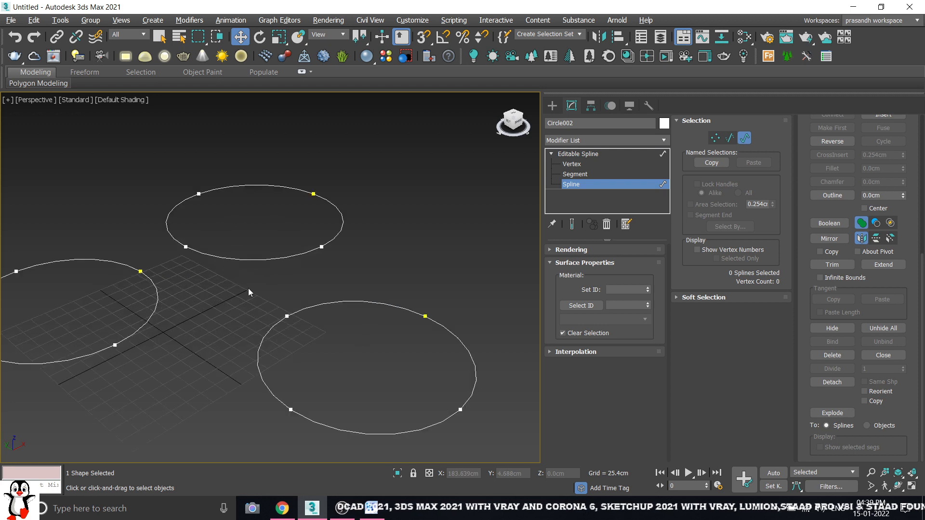
scroll(247, 289, "down", 1)
left_click_drag(244, 289, 402, 405)
left_click(402, 306)
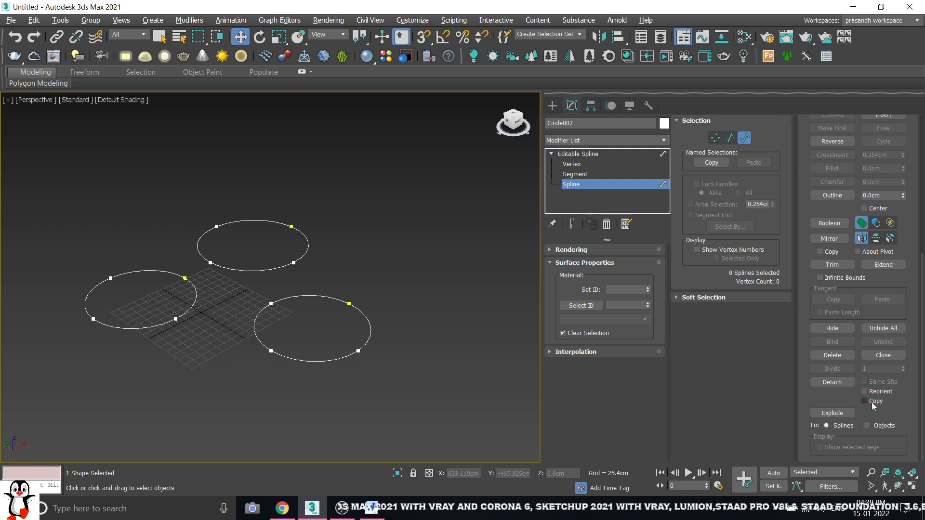
Step: Detach the circle spline nearest the viewer as a separate shape with Copy enabled, keeping the default name
left_click(330, 297)
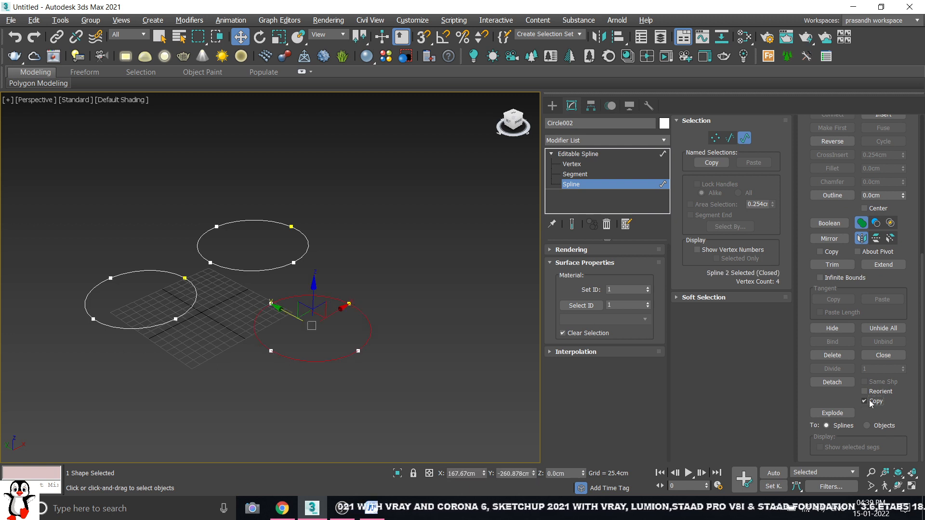
left_click(832, 382)
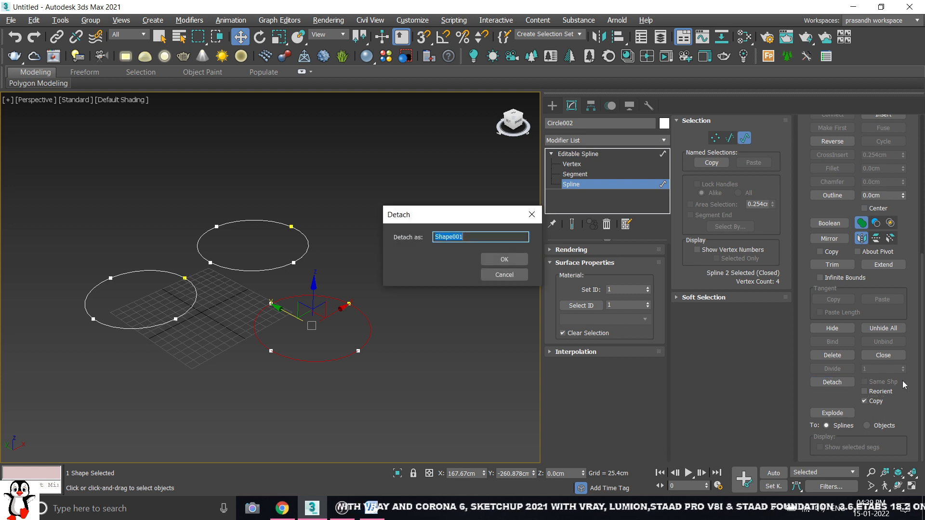
left_click(504, 260)
left_click(446, 271)
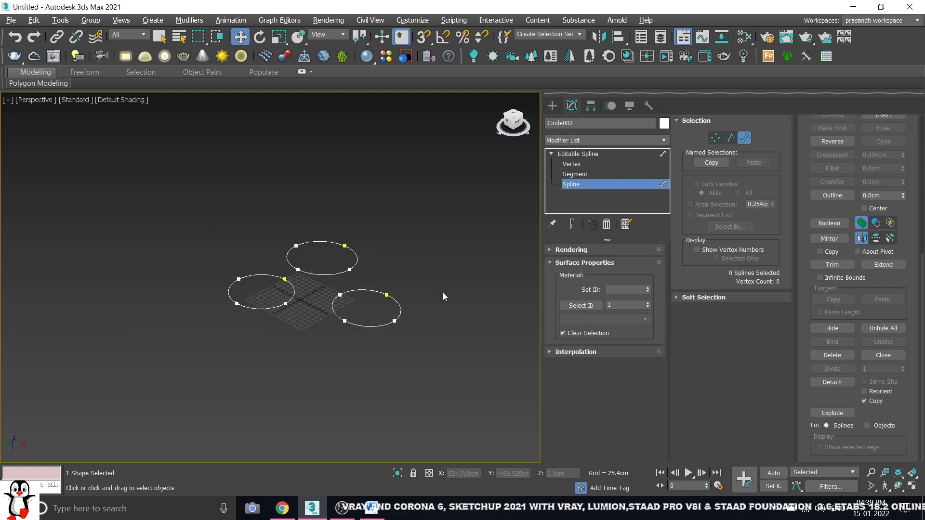
Step: Move the original nearest circle spline along the Y axis to about Y -754 cm, away from its detached copy
scroll(443, 289, "down", 5)
middle_click_drag(444, 272, 331, 282)
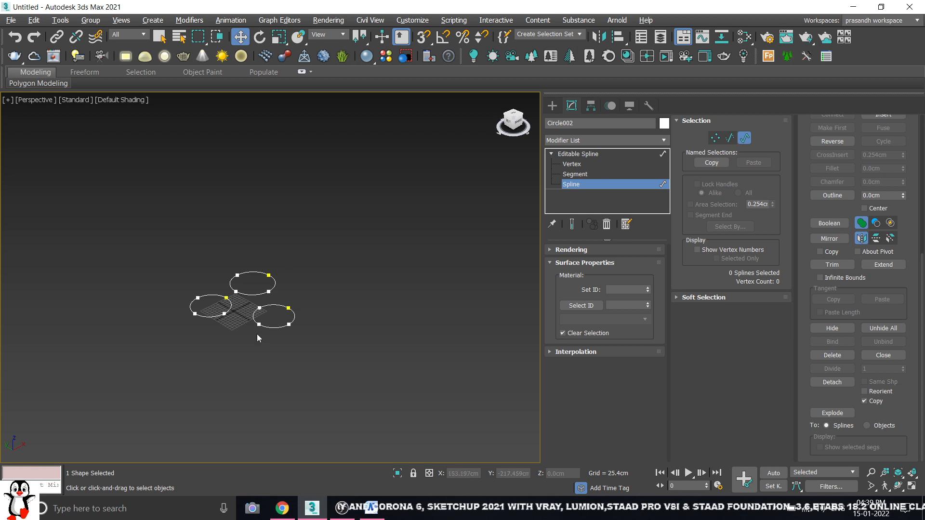
scroll(196, 324, "up", 3)
left_click(254, 305)
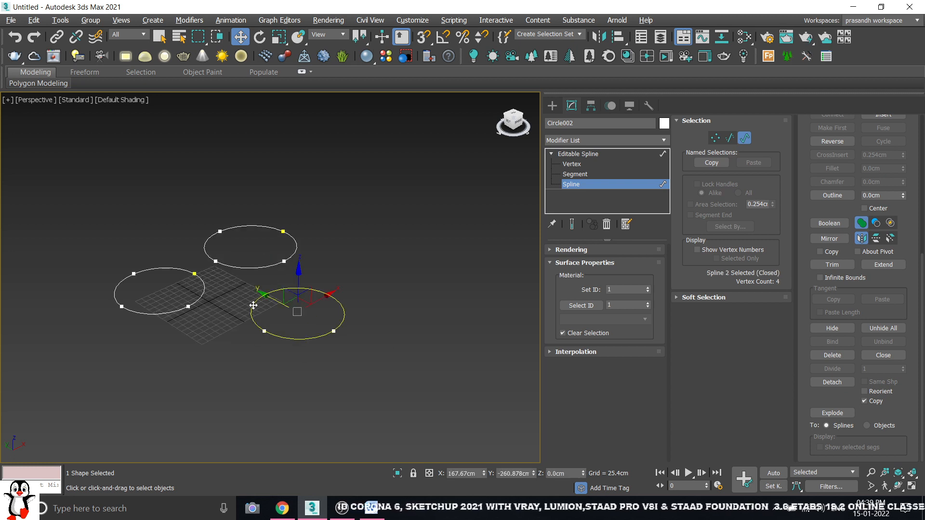
left_click_drag(264, 296, 391, 368, "shift")
middle_click_drag(442, 332, 403, 321)
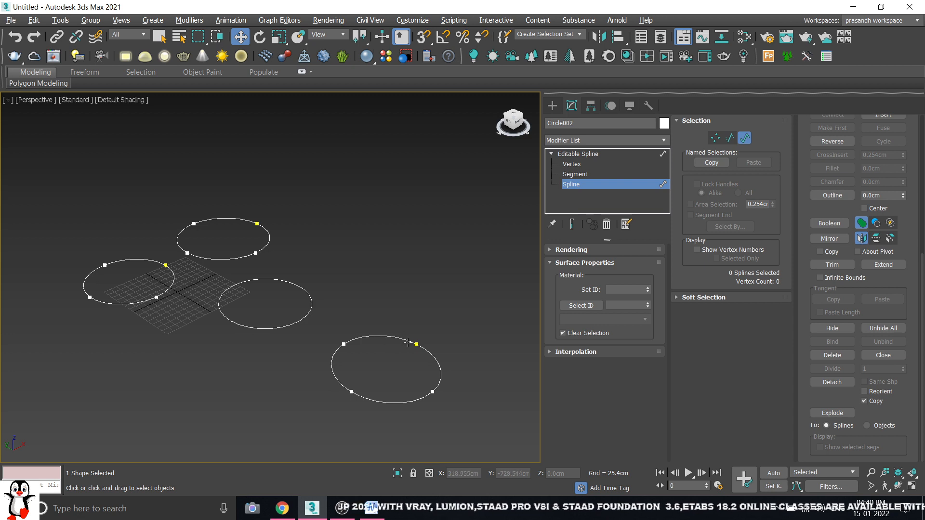
Step: Select the attached circle splines one after another, and shift the nearest one along Y to about -714 cm
left_click(387, 335)
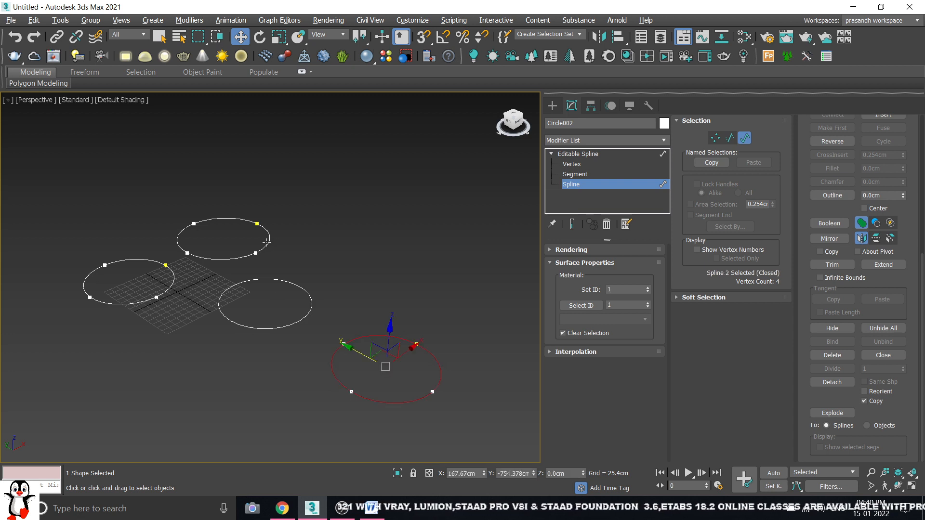
left_click(266, 243)
left_click(168, 280)
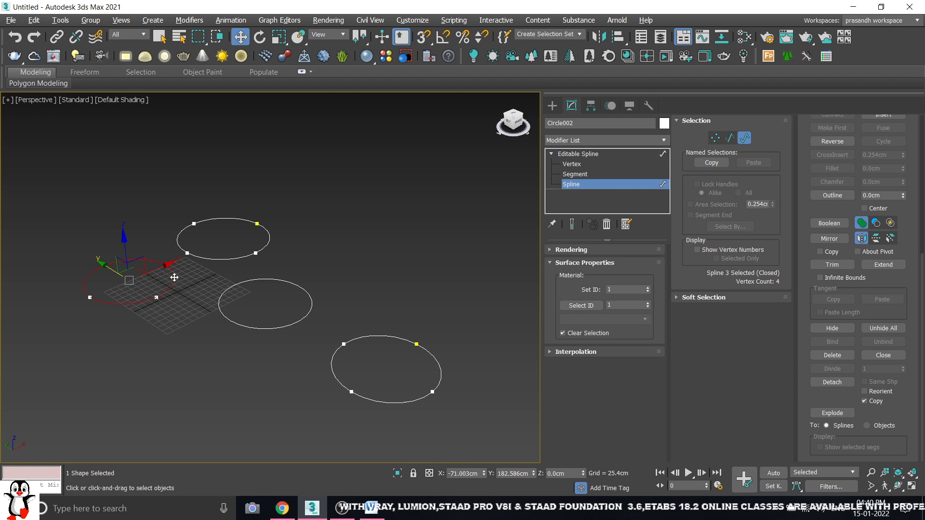
left_click(398, 337)
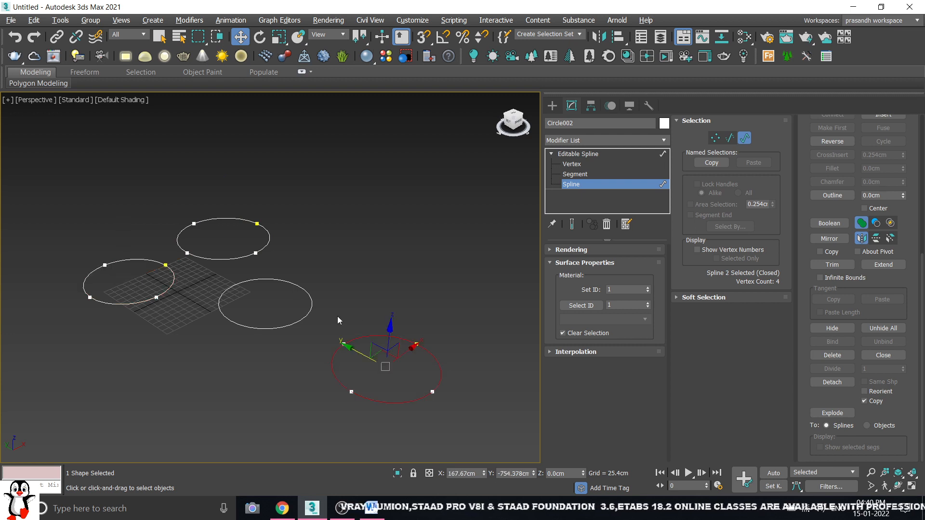
left_click_drag(356, 352, 344, 345)
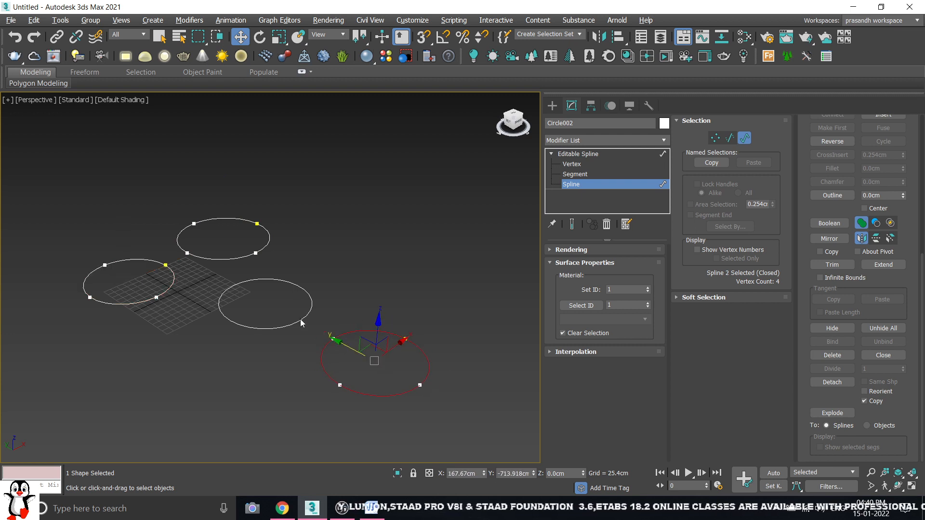
Step: Try to window-select the detached copy, select the nearest, far and left circle splines in turn, and clear the selection
left_click(324, 267)
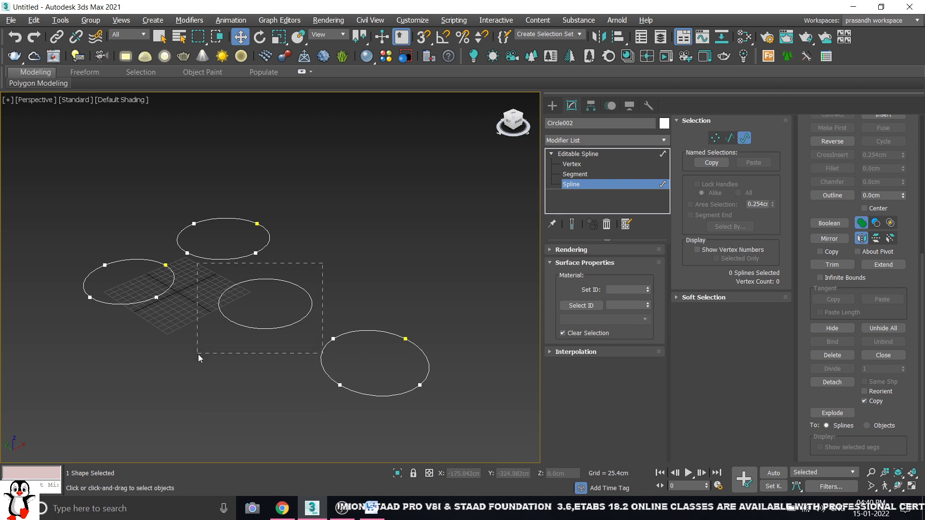
mouse_move(198, 354)
left_mouse_down()
mouse_move(294, 307)
mouse_move(216, 353)
left_mouse_up()
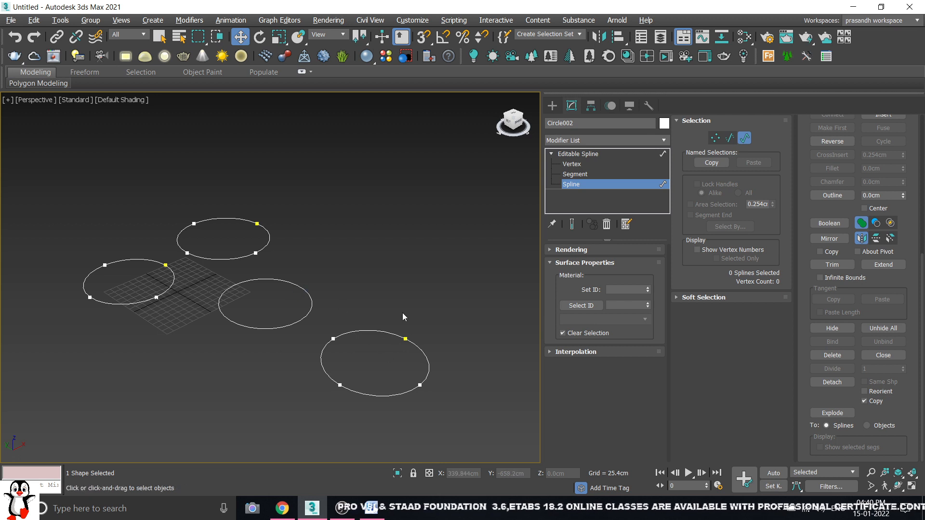
left_click(381, 331)
left_click(214, 259)
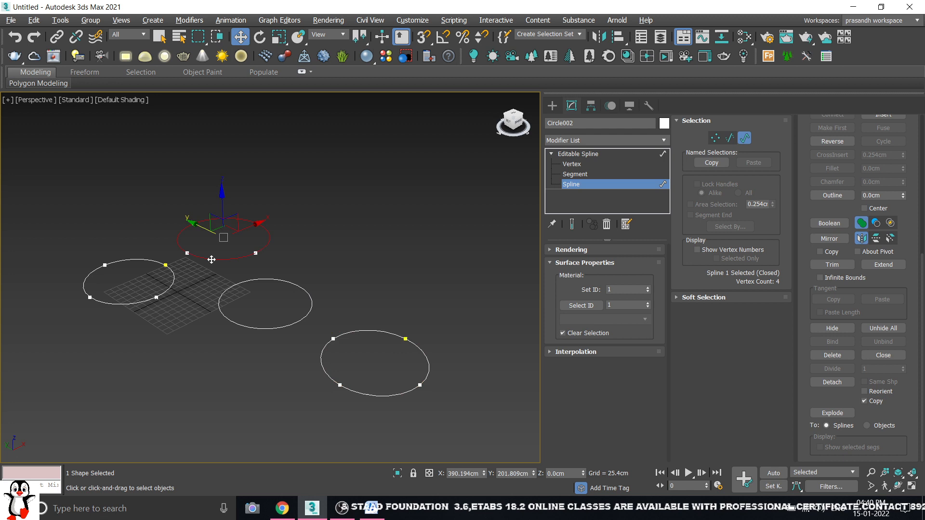
left_click(174, 279)
left_click(380, 332)
left_click(309, 318)
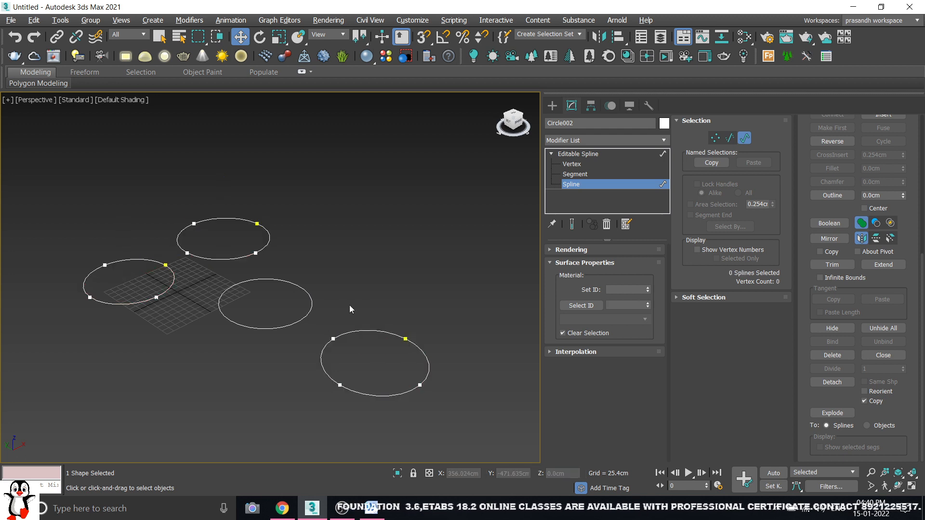
scroll(348, 305, "down", 3)
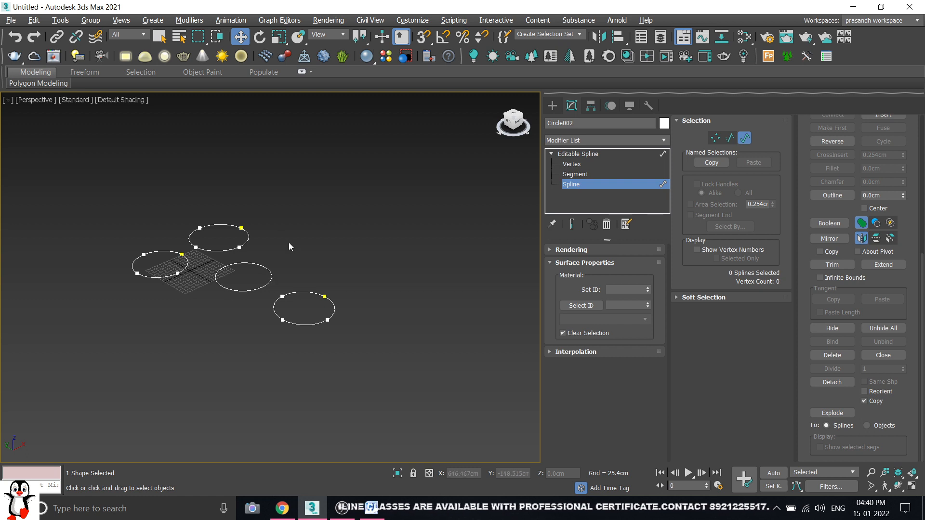
scroll(181, 257, "up", 6)
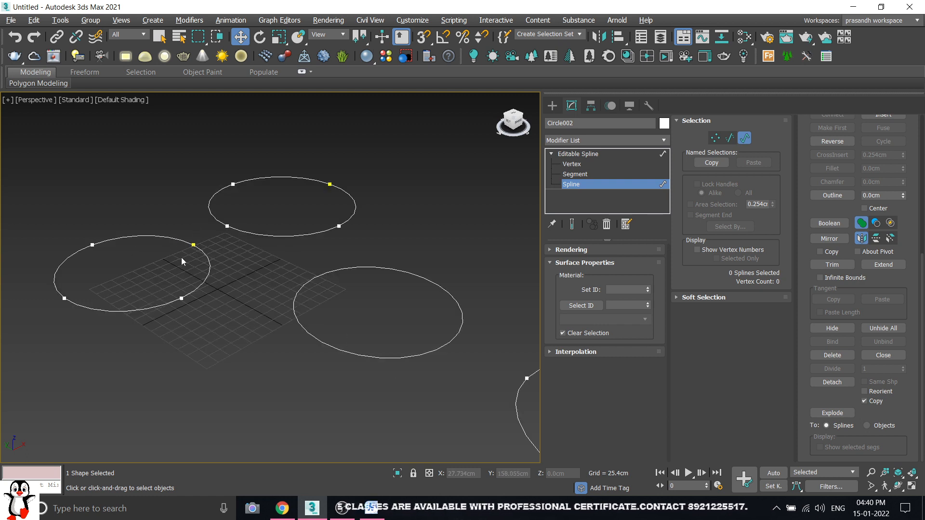
scroll(247, 250, "up", 1)
middle_click_drag(381, 251, 357, 260)
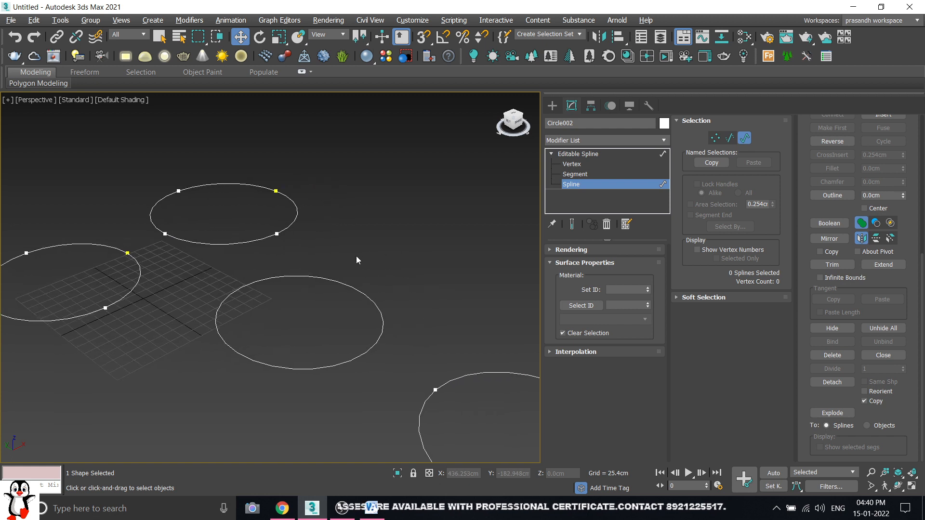
scroll(158, 259, "down", 5)
middle_click_drag(181, 266, 243, 305)
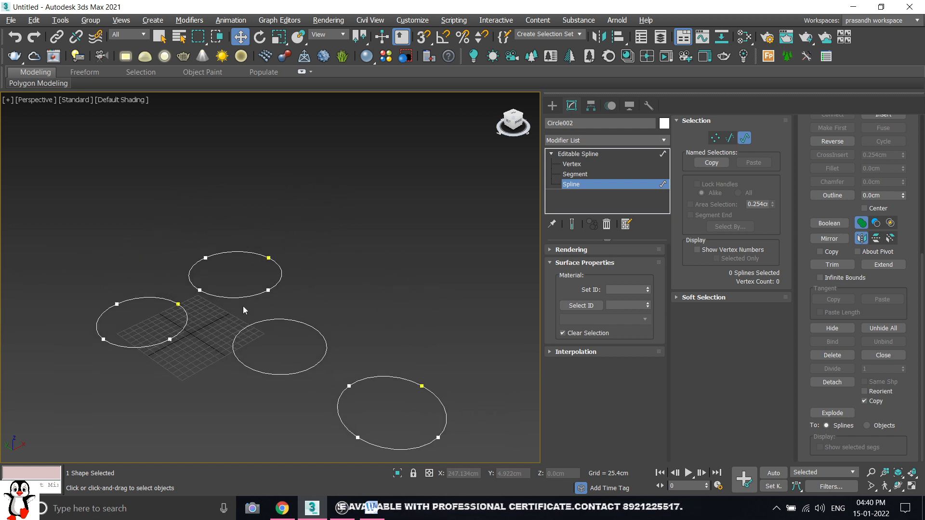
Step: Detach the far circle spline as a separate shape with Copy disabled and Reorient enabled, keeping the default name
left_click(874, 406)
left_click(867, 392)
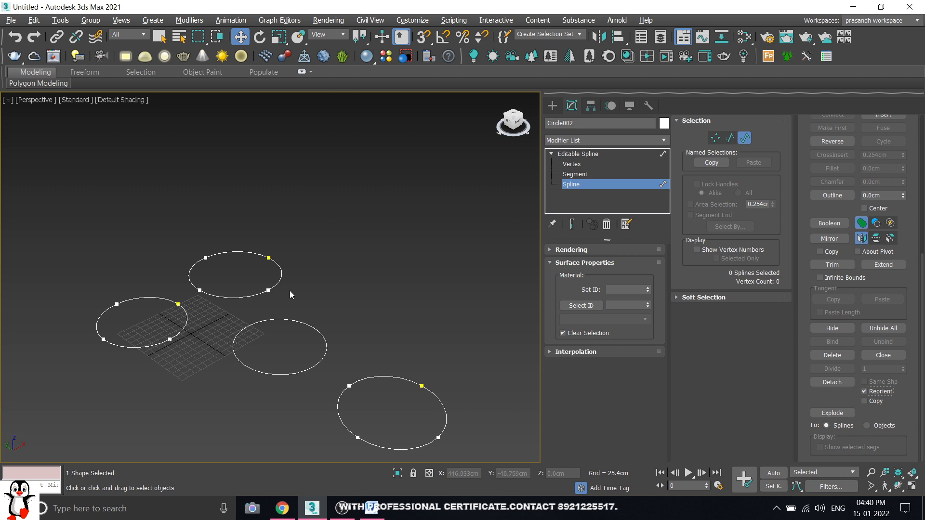
left_click(280, 277)
left_click(832, 382)
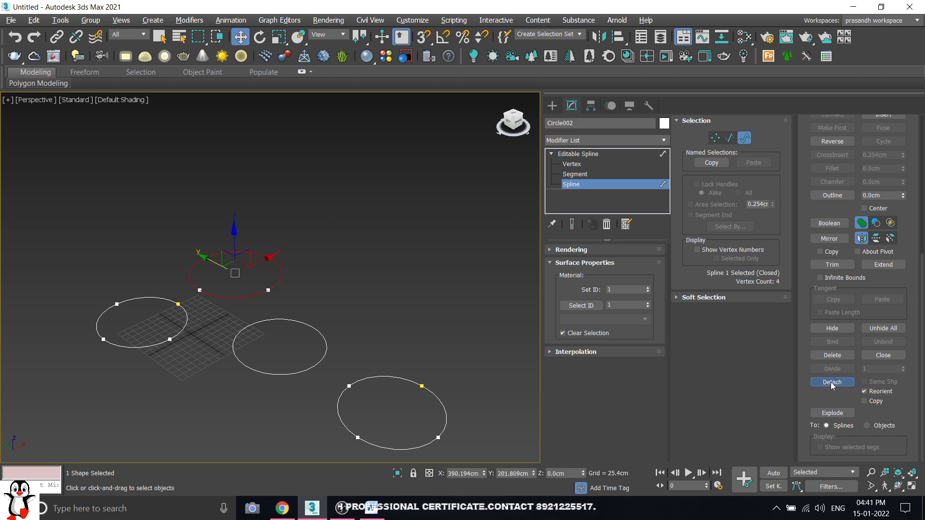
left_click(505, 260)
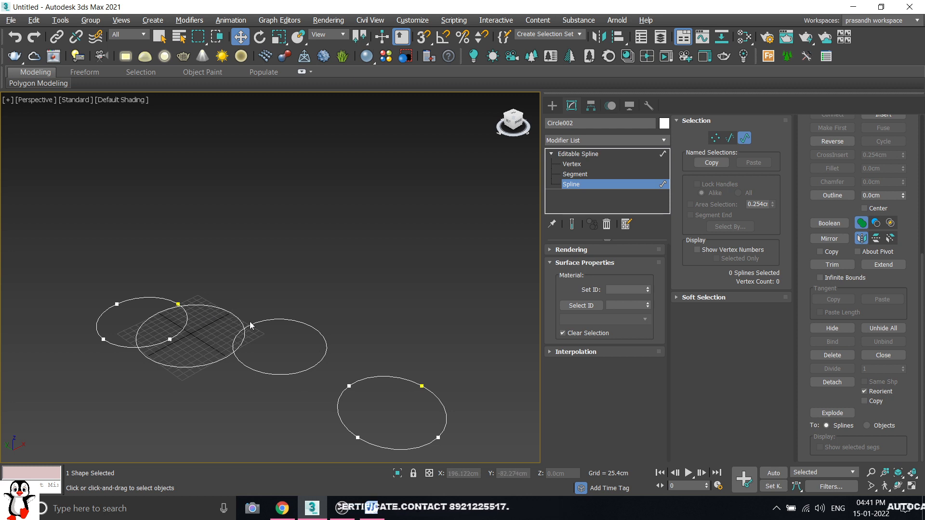
Step: Detach the left circle spline with Reorient enabled, keeping the default name Shape003
left_click(163, 300)
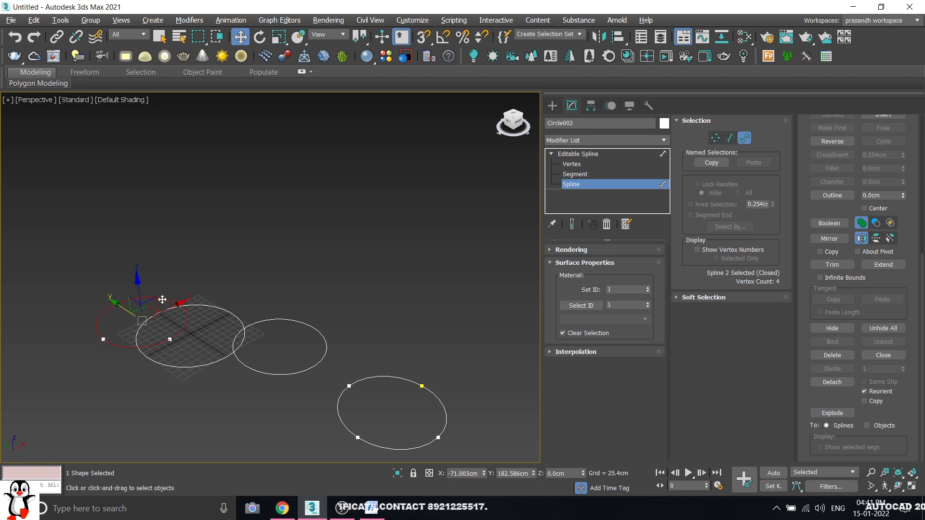
left_click(843, 382)
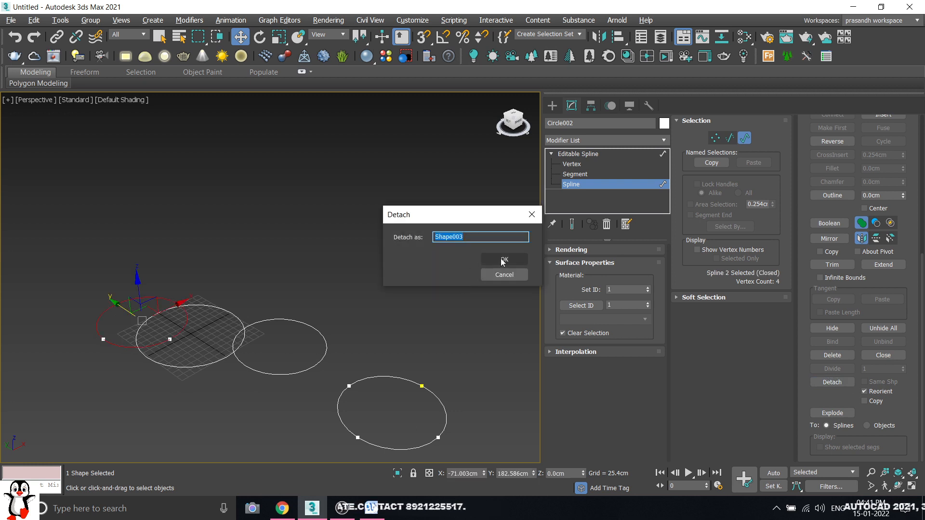
left_click(504, 260)
Step: Detach the last remaining circle spline, nearest the viewer, with Reorient enabled and the default name
scroll(215, 322, "down", 6)
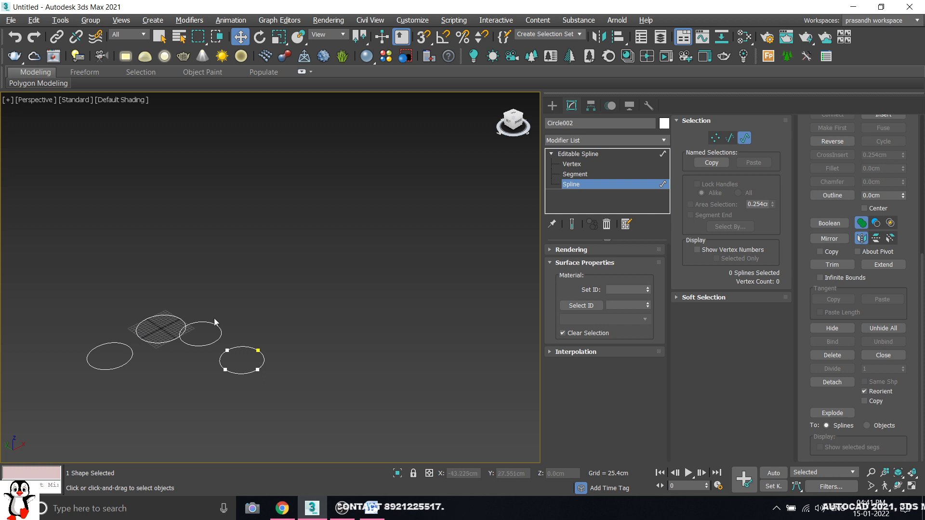
left_click(259, 353)
left_click(828, 381)
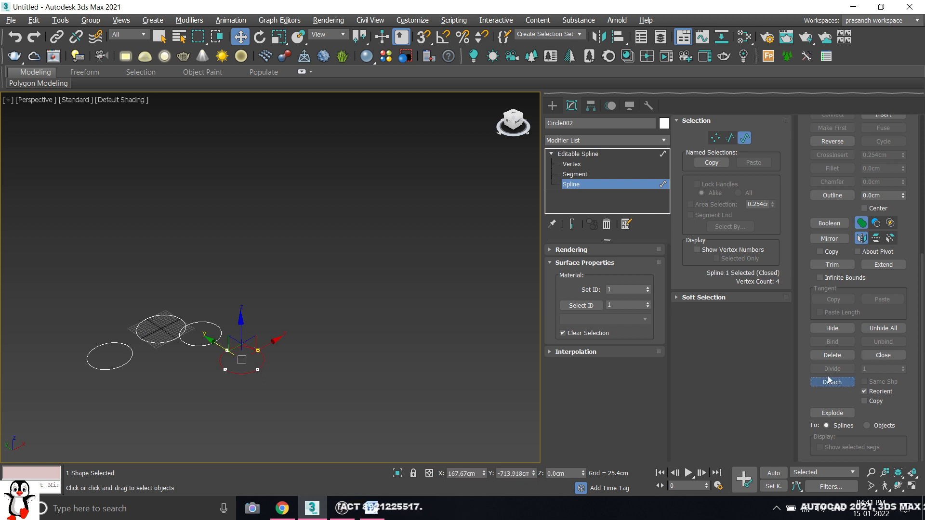
left_click(501, 260)
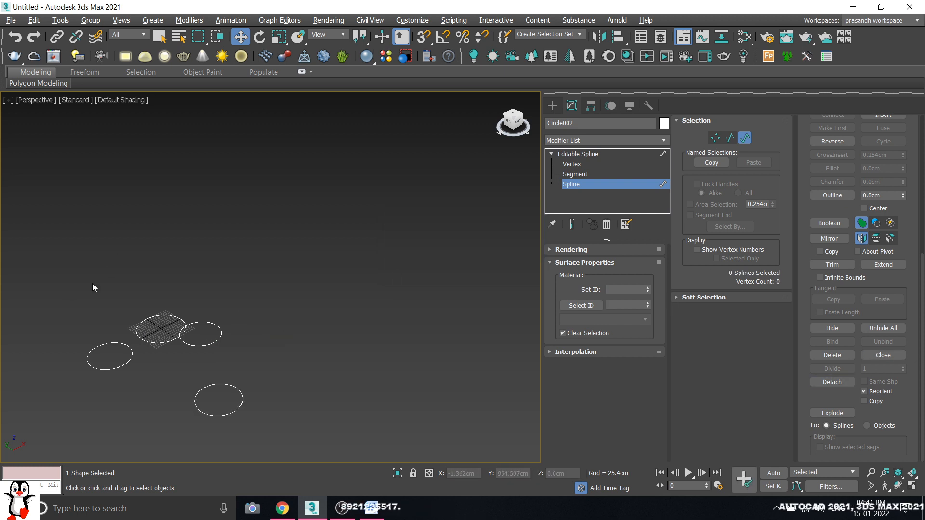
Step: Try to window-select all four detached circles while still at Spline level
scroll(386, 381, "down", 4)
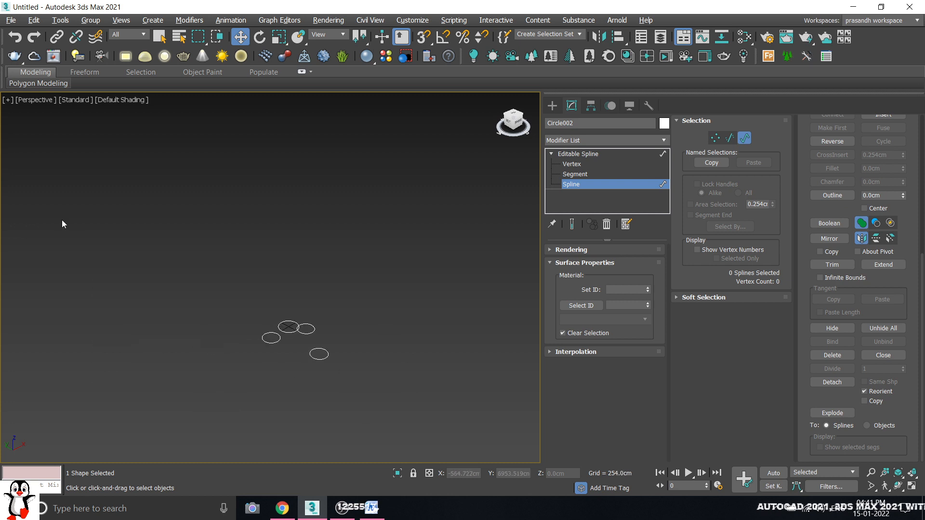
left_click_drag(99, 223, 413, 406)
left_click_drag(57, 227, 80, 244)
scroll(320, 332, "up", 4)
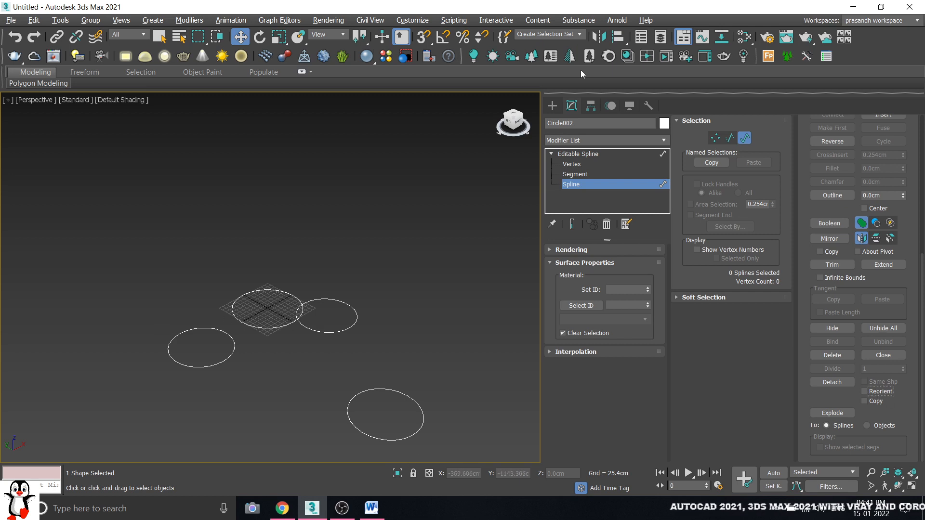
scroll(185, 335, "down", 3)
scroll(254, 374, "up", 3)
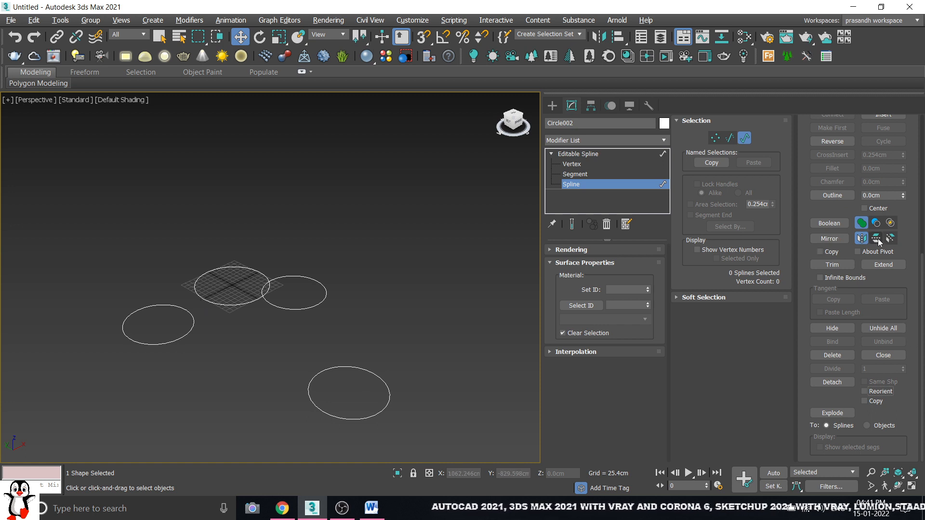
mouse_move(923, 386)
left_mouse_down()
mouse_move(921, 321)
mouse_move(922, 387)
left_mouse_up()
Step: Try to delete all four circles together with a window selection at Spline level
scroll(195, 213, "down", 2)
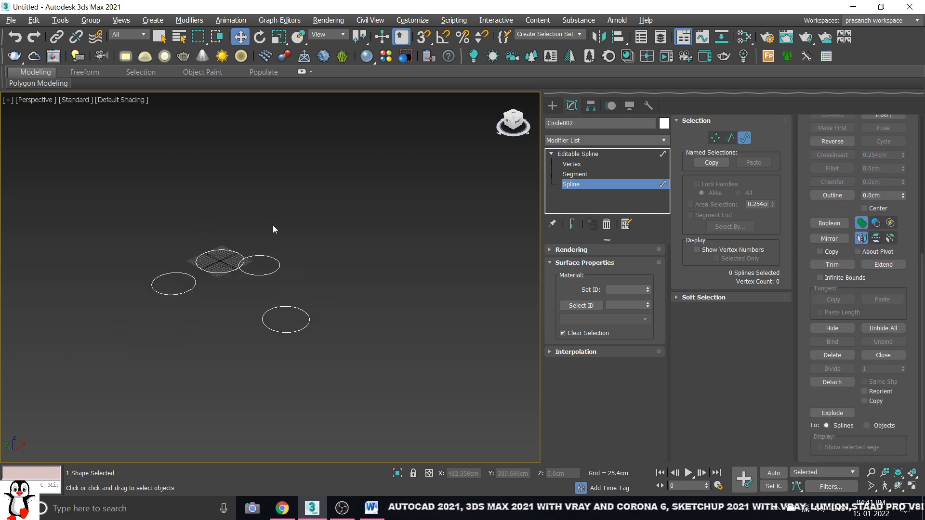
left_click_drag(369, 185, 71, 412)
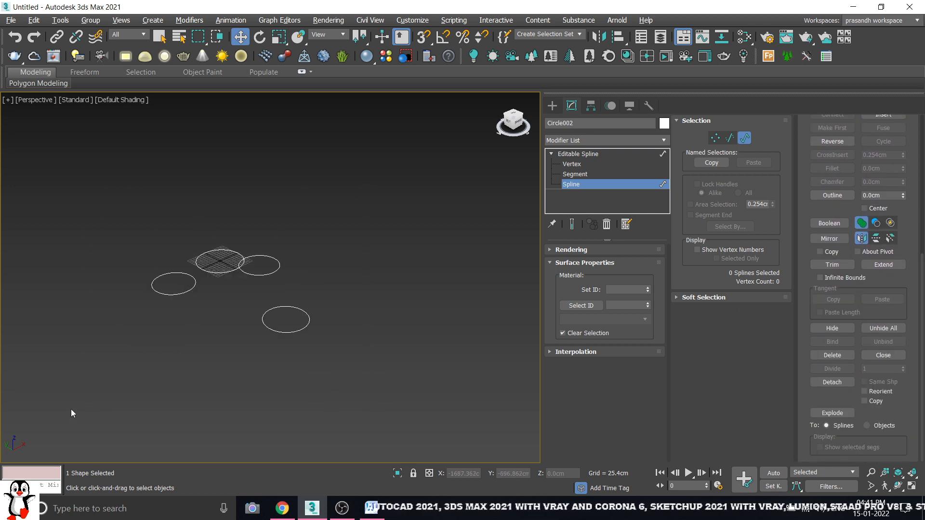
key("Delete")
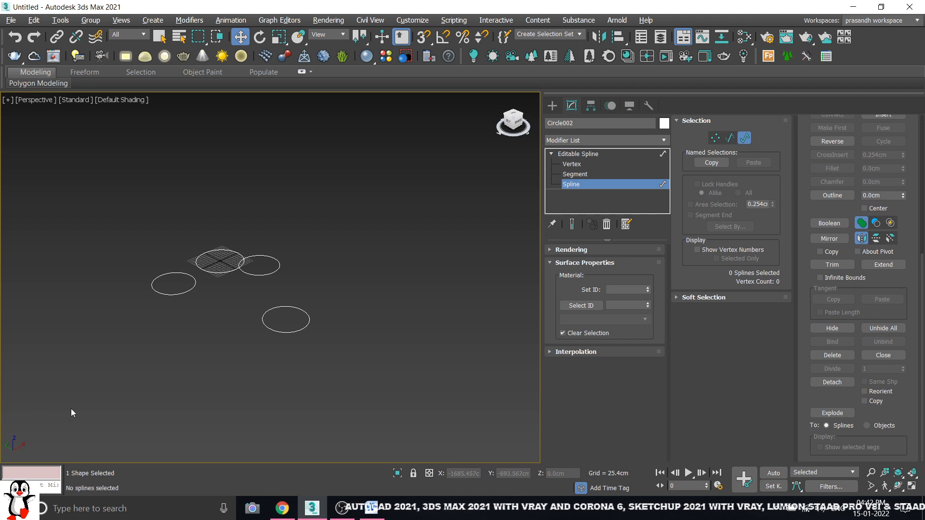